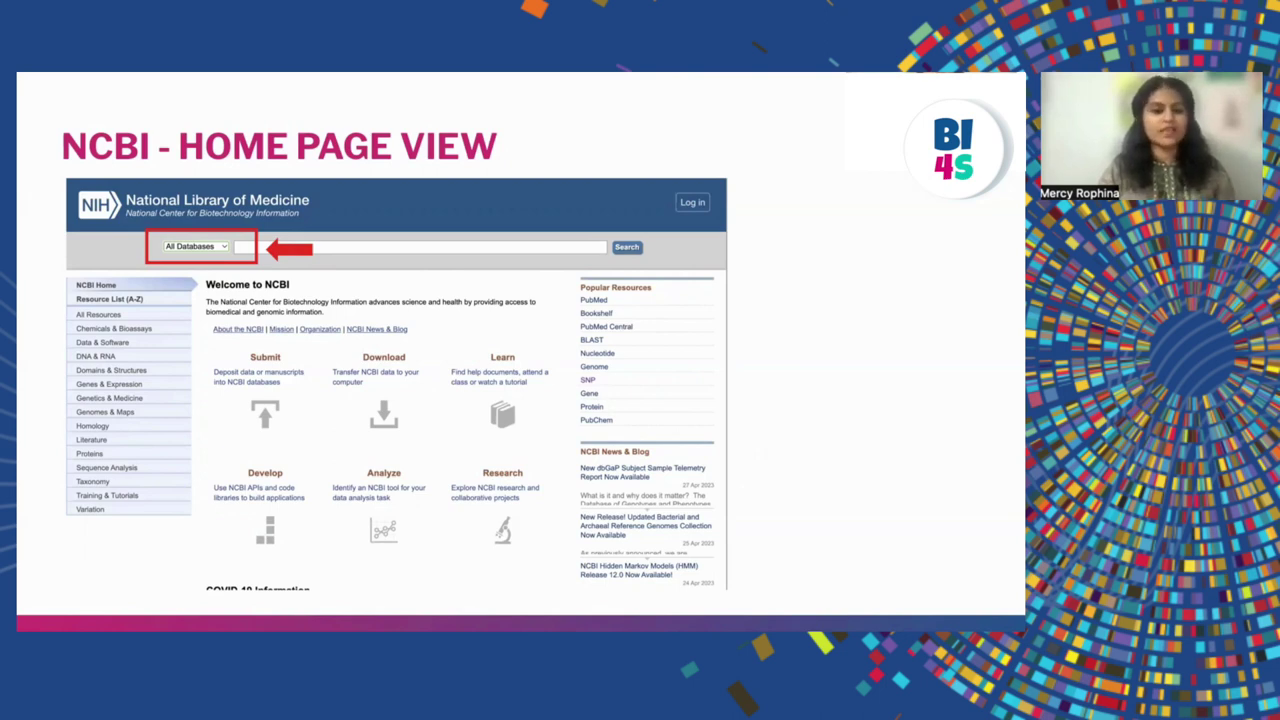
Step: Advance the slides past the genome download slide to the 'Let us download a gene' slide
key(Right)
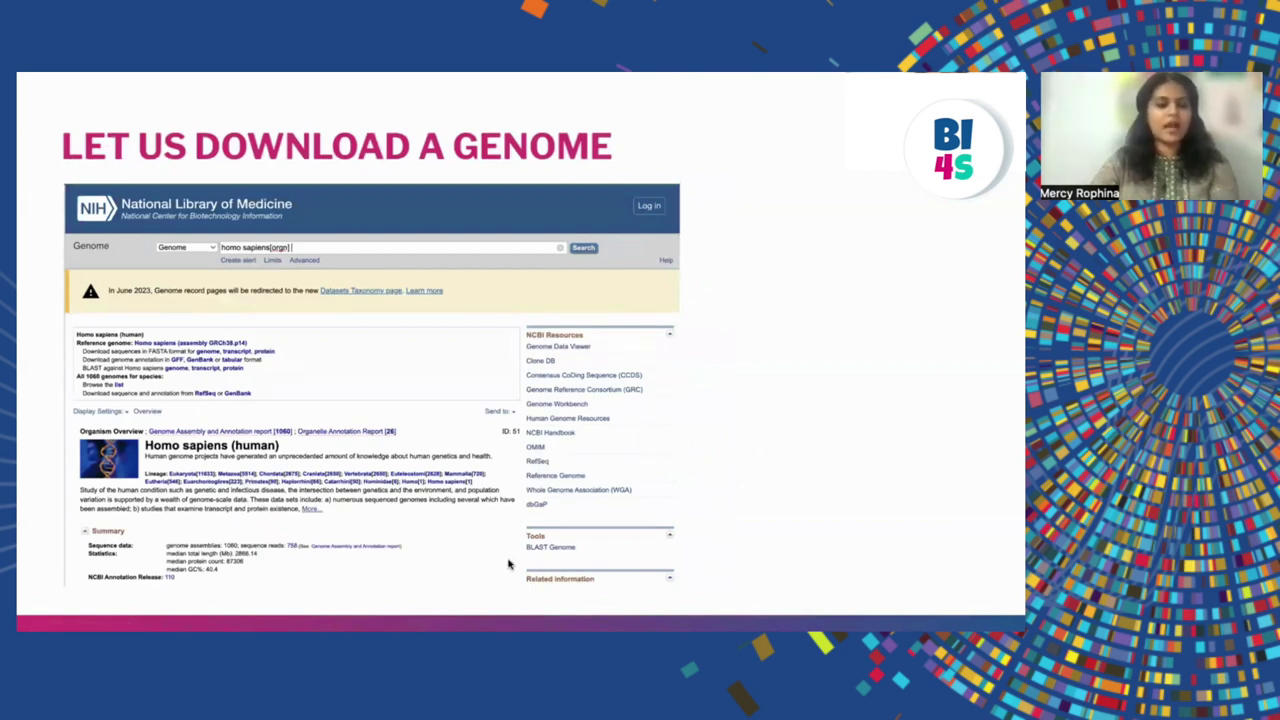
key(Right)
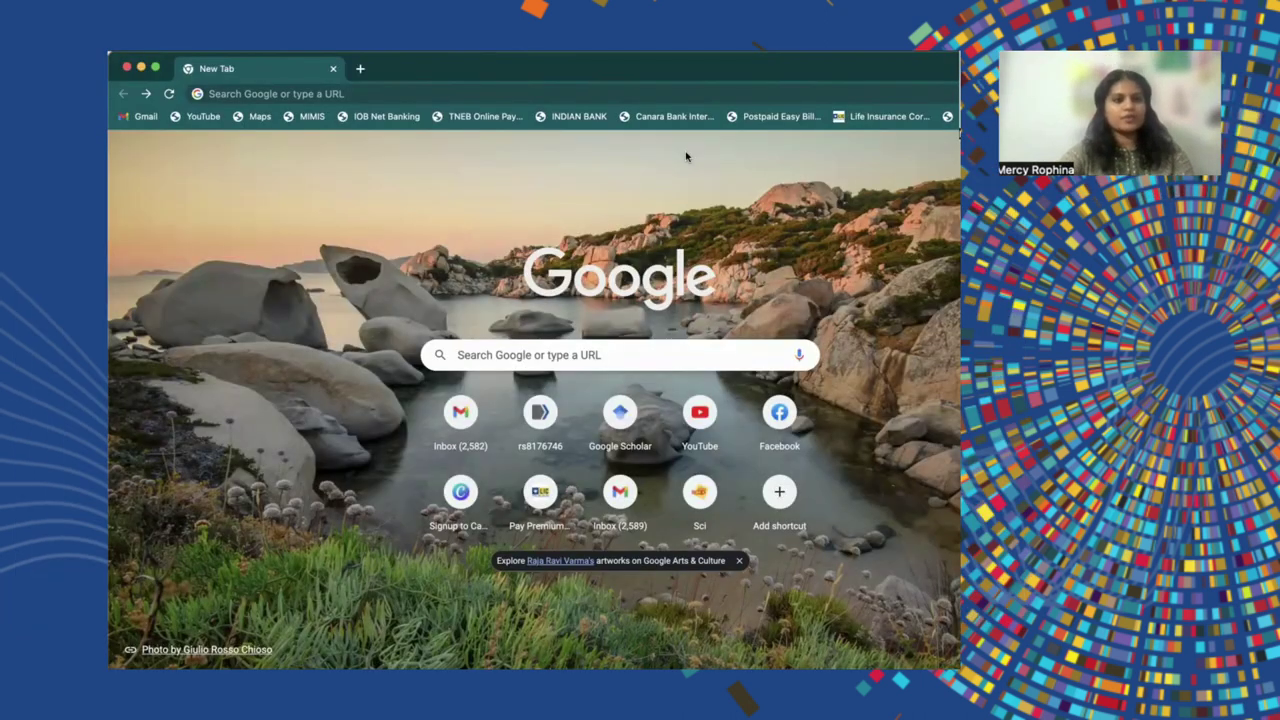
Step: Search Google for 'NCBI' and open the National Center for Biotechnology Information site
click(252, 99)
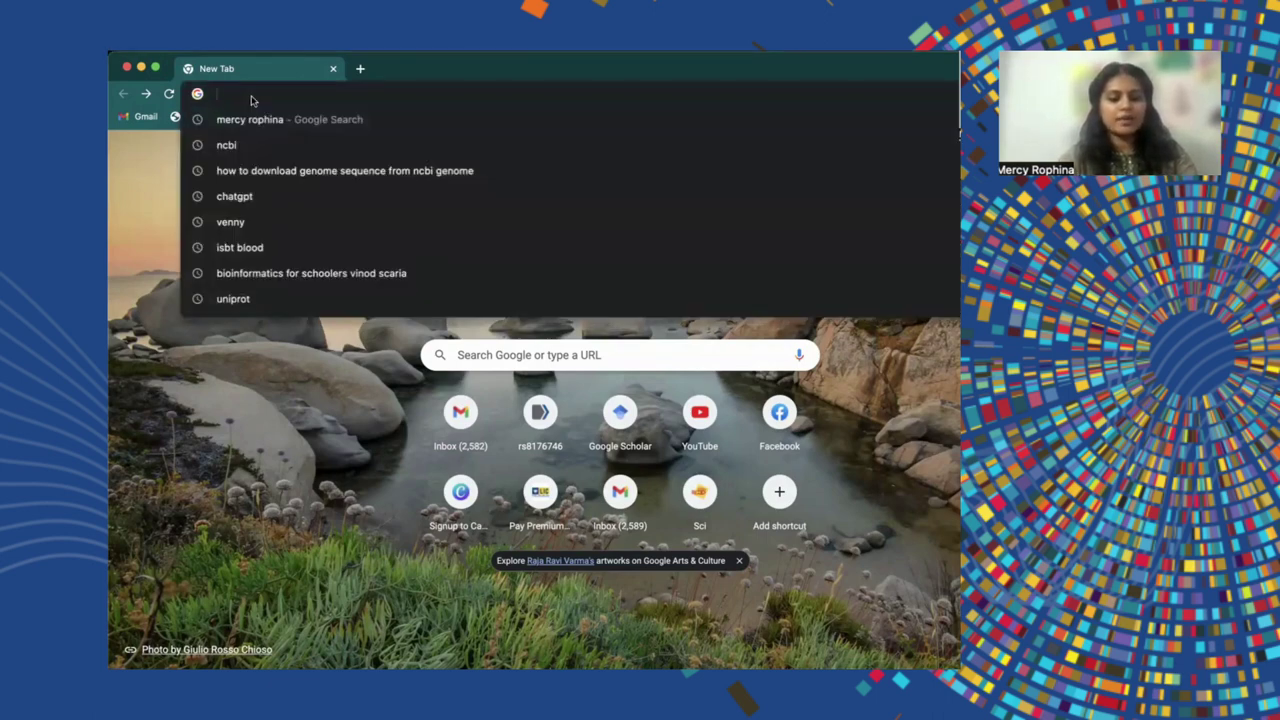
text(NCBI)
key(Return)
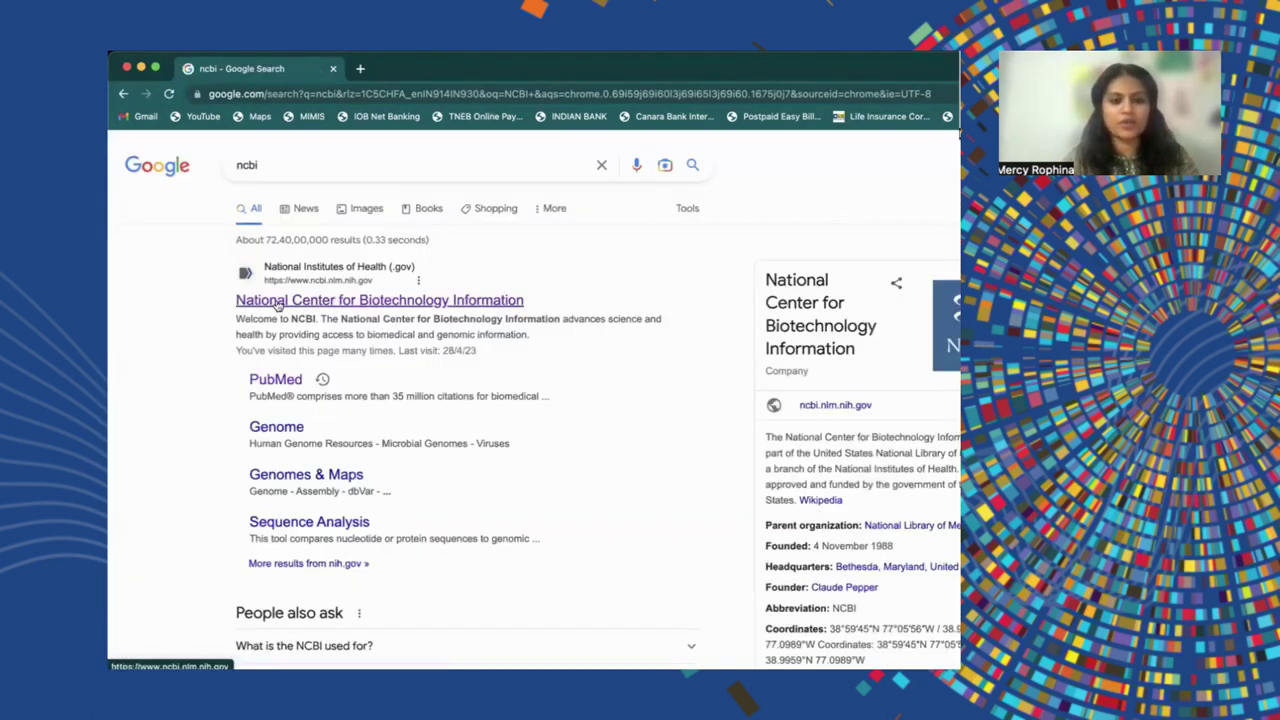
click(280, 302)
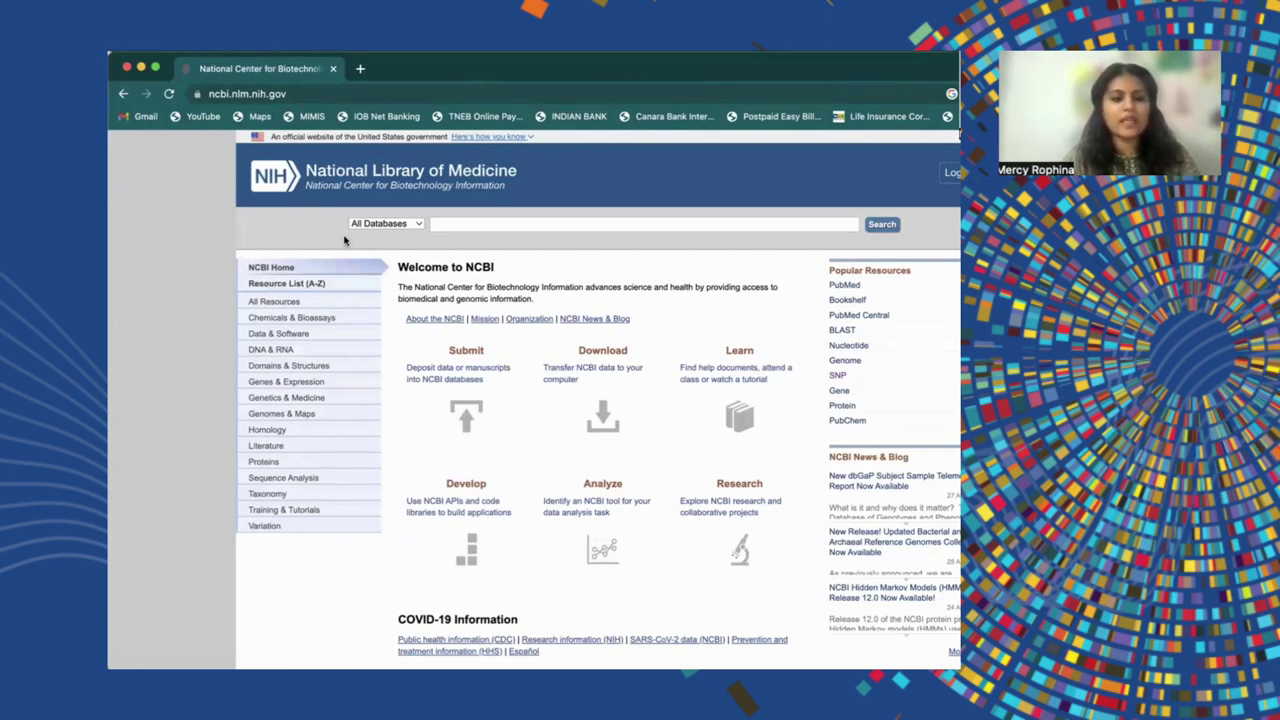
Step: Choose the Genome database and search it for 'Homo sapiens'
click(419, 225)
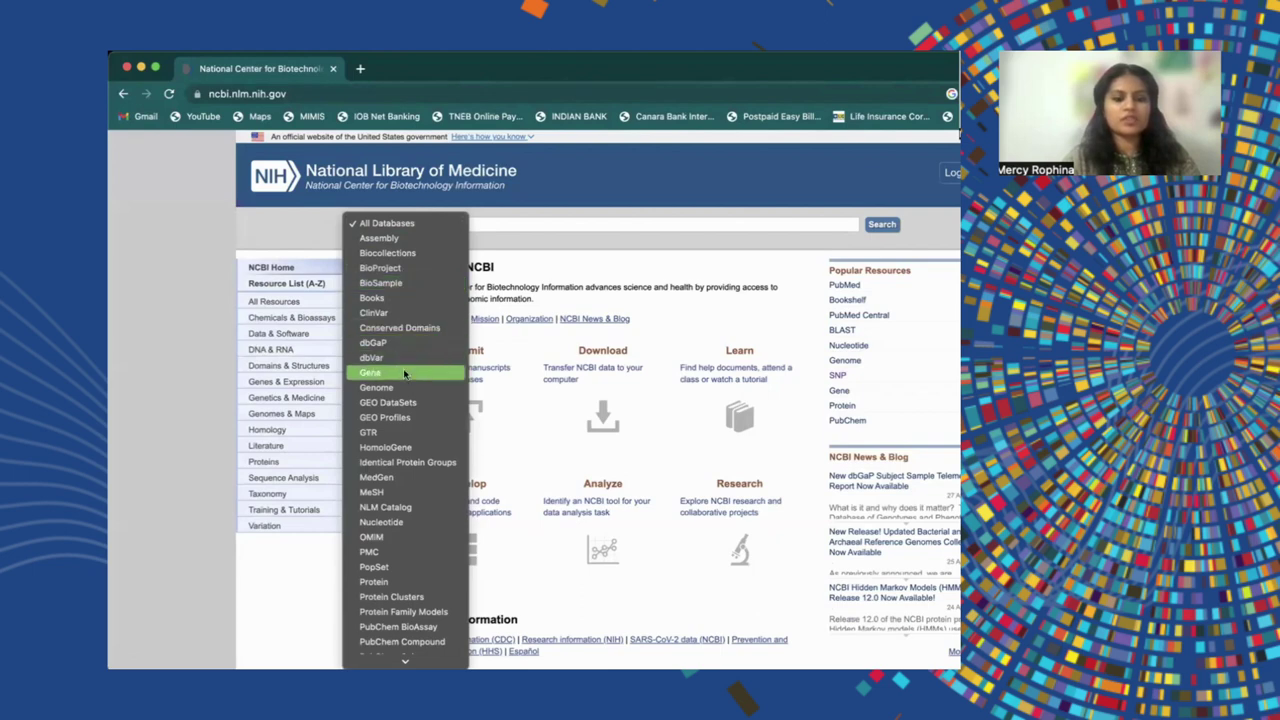
scroll(407, 418, down, 3)
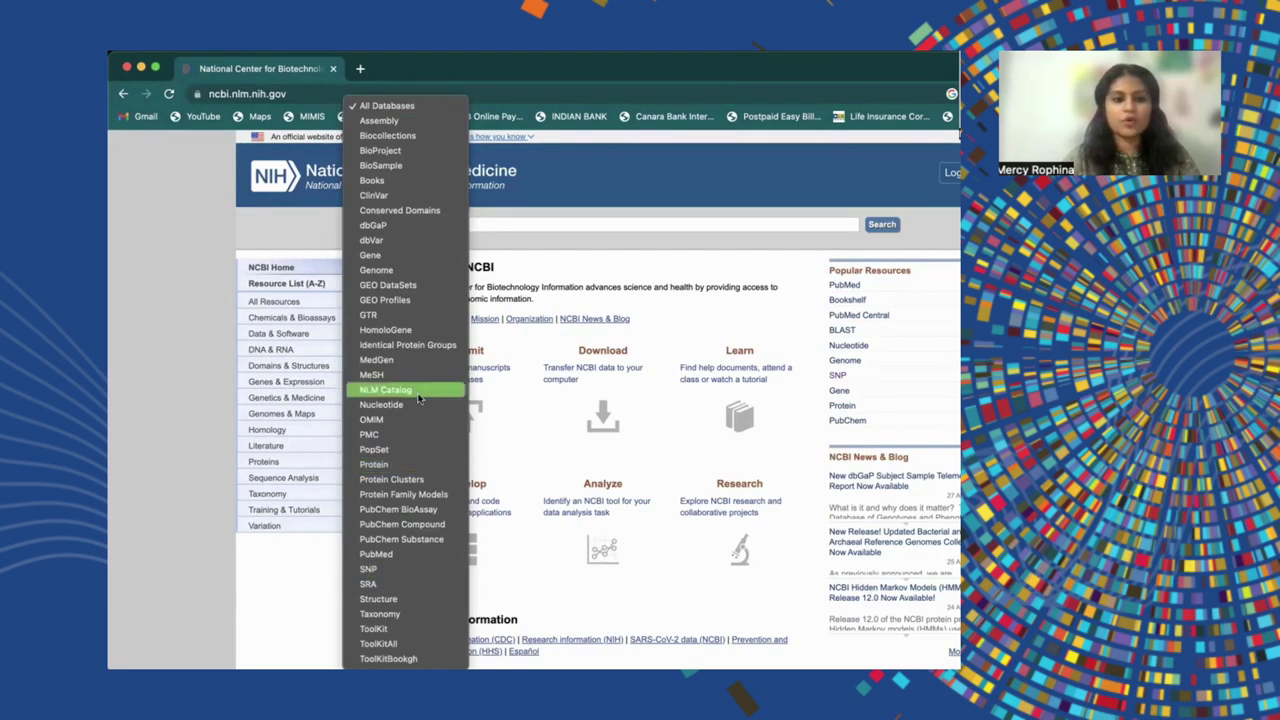
click(401, 271)
click(453, 224)
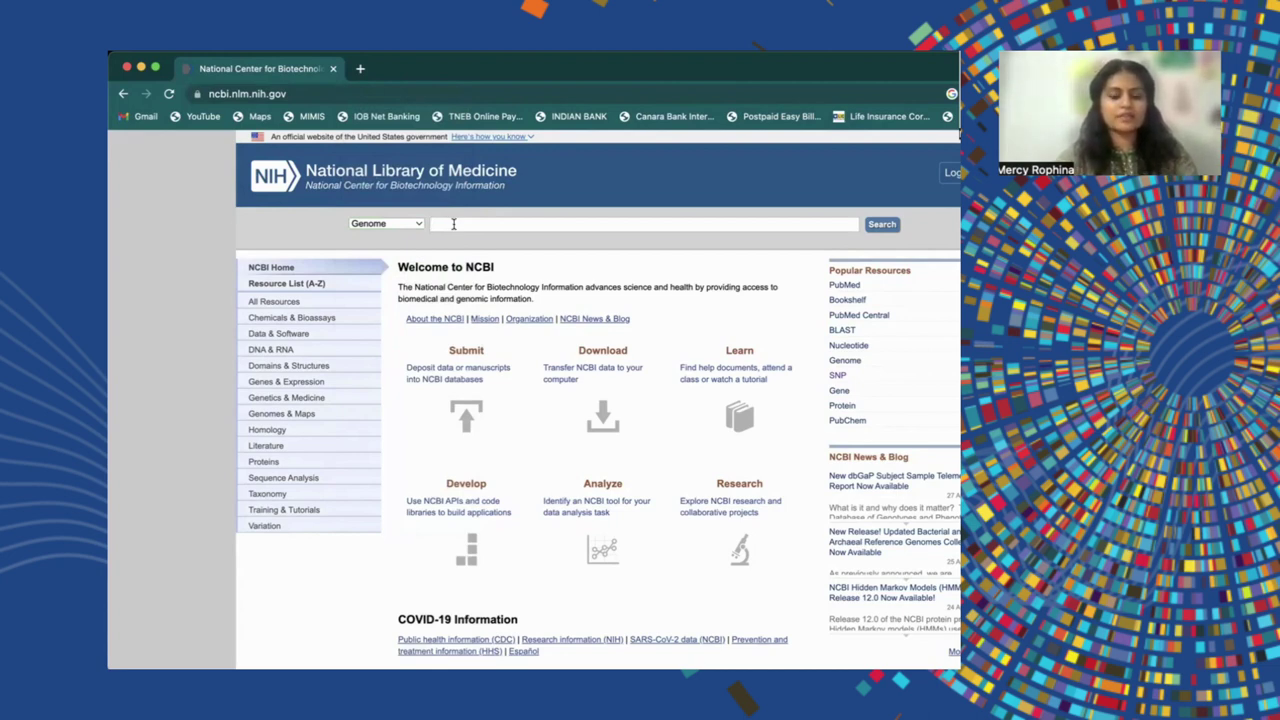
text(H)
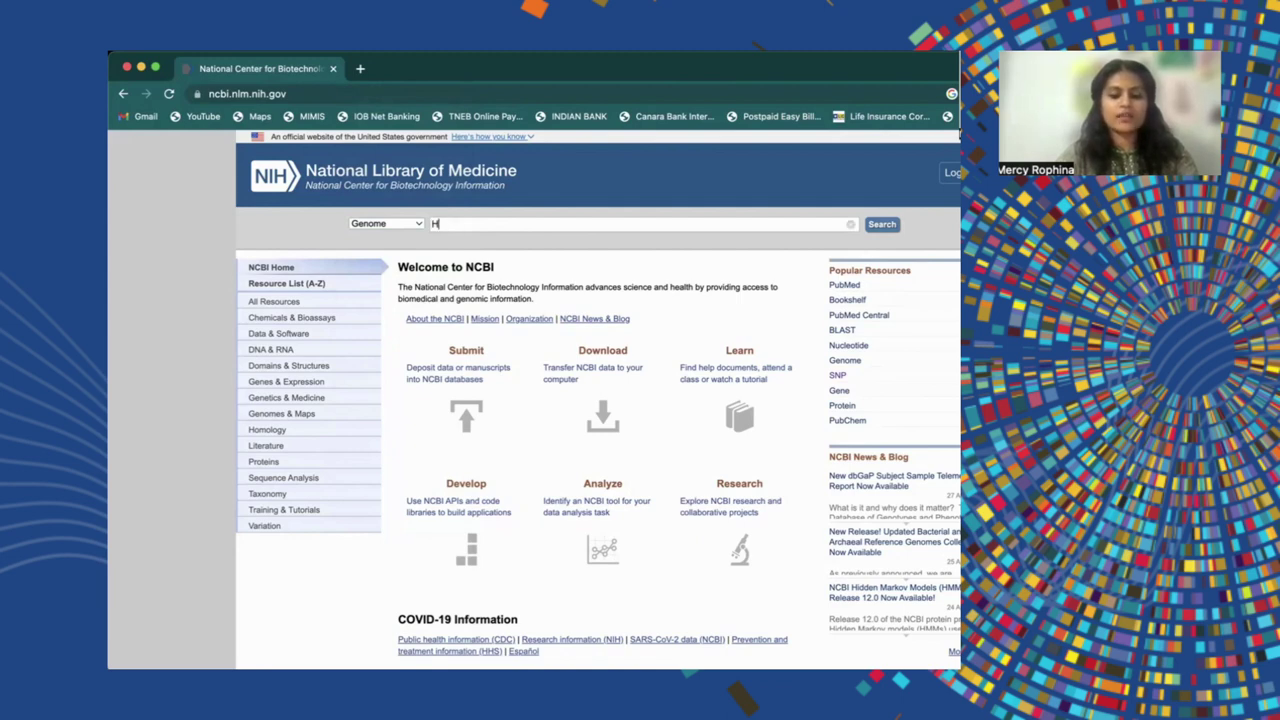
text(omo sapiens)
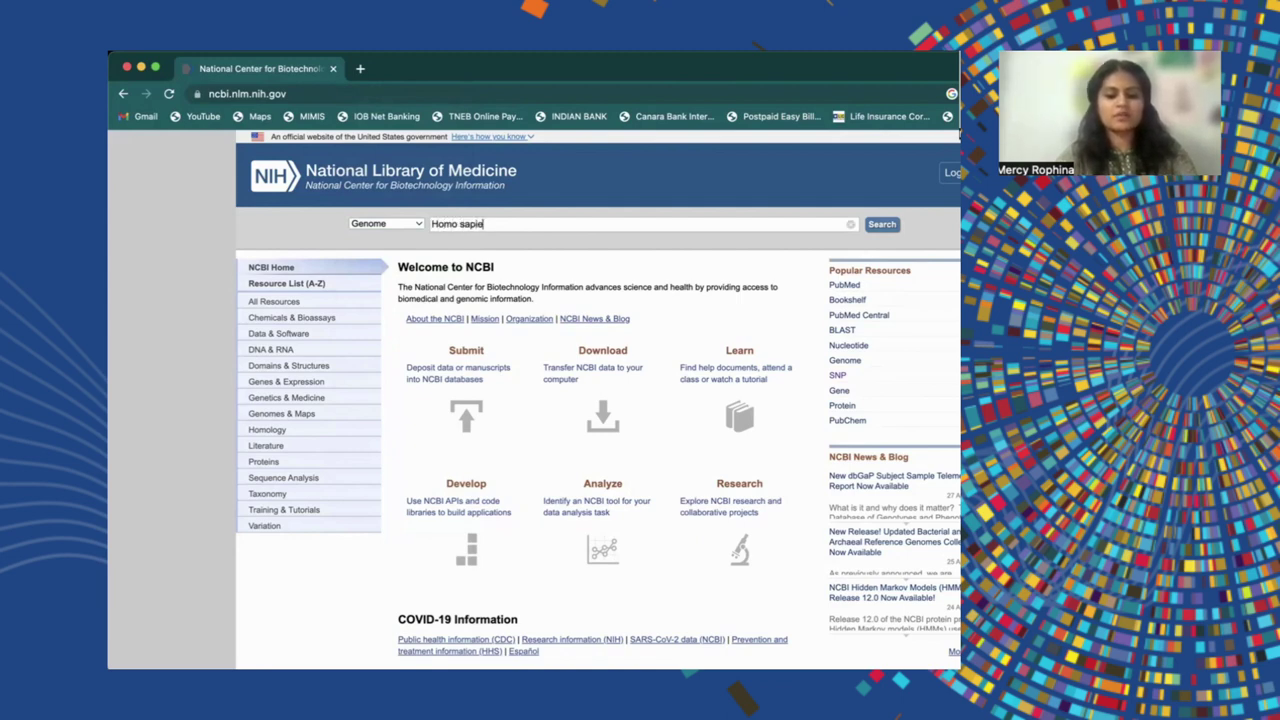
click(886, 226)
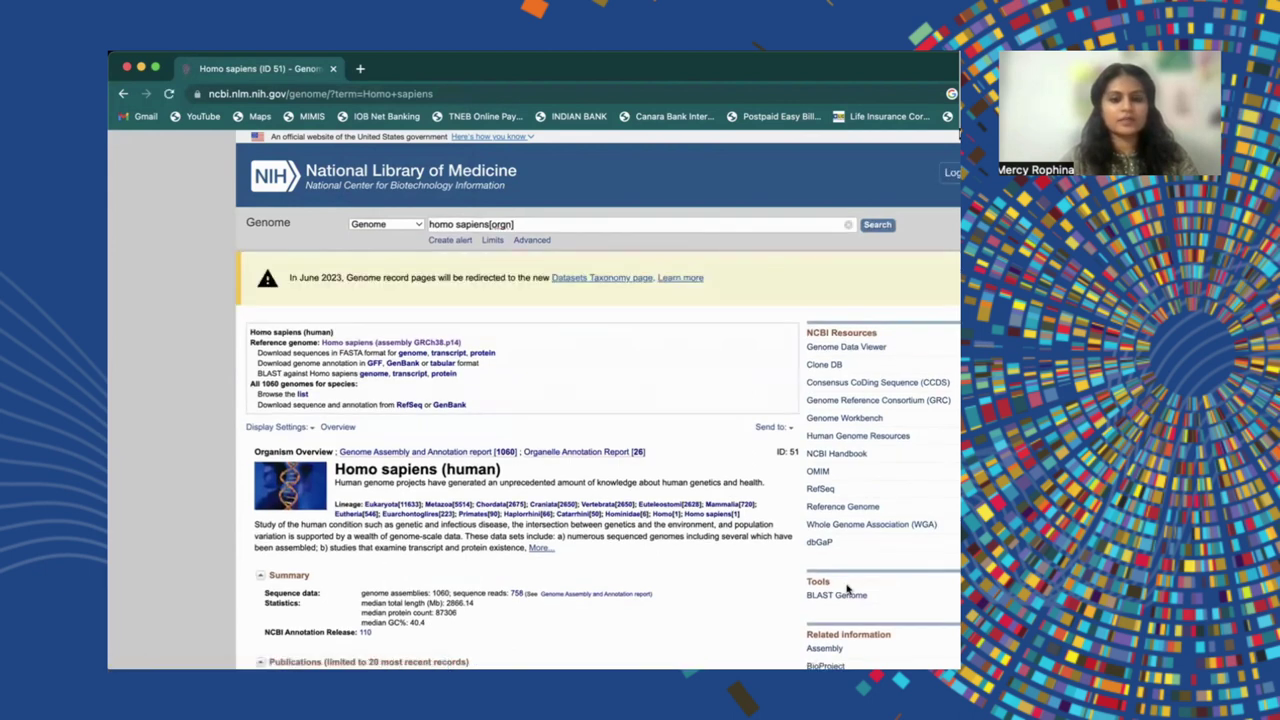
Step: Scroll down the human genome page and expand the full Homo sapiens description
scroll(847, 589, down, 2)
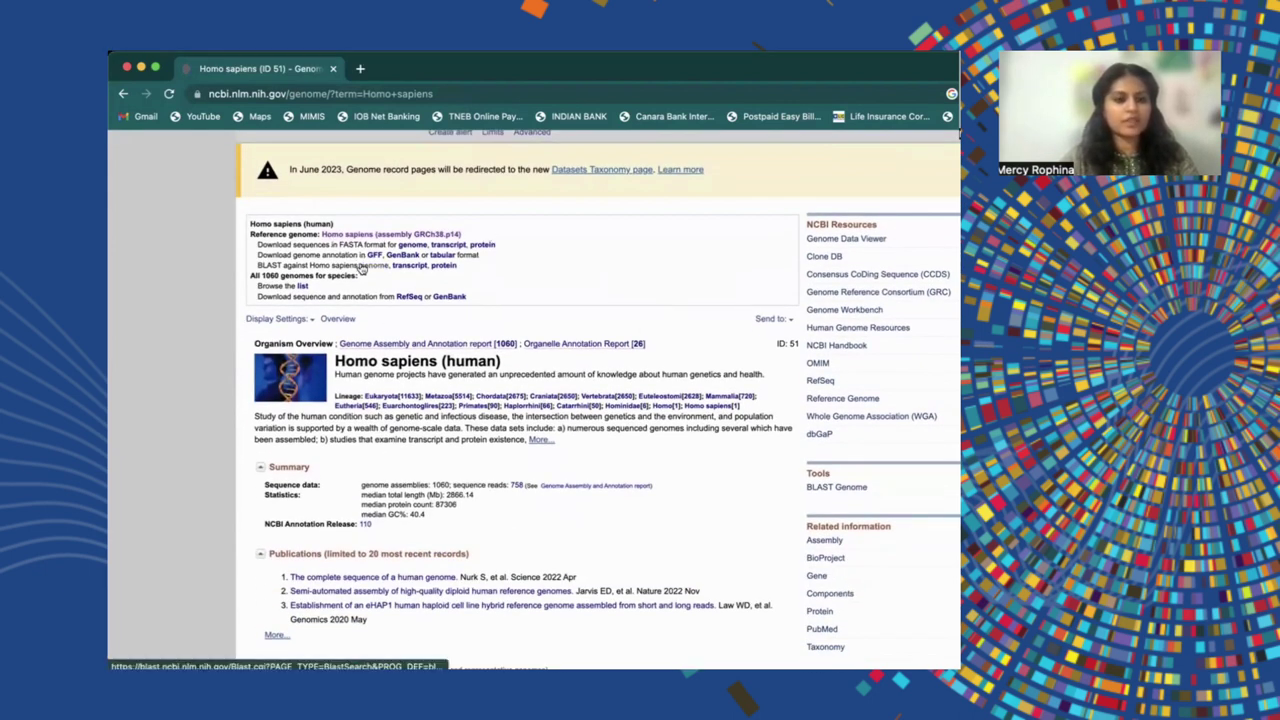
scroll(362, 268, down, 1)
scroll(362, 268, down, 1)
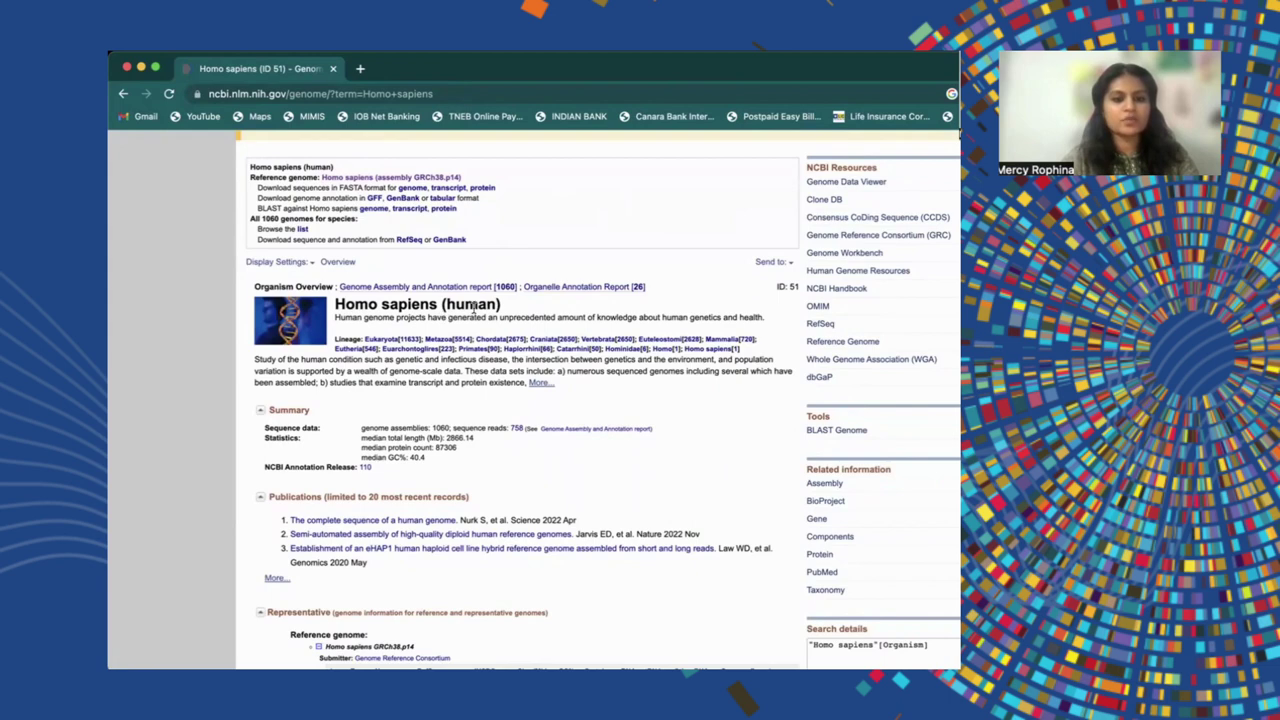
scroll(478, 364, down, 2)
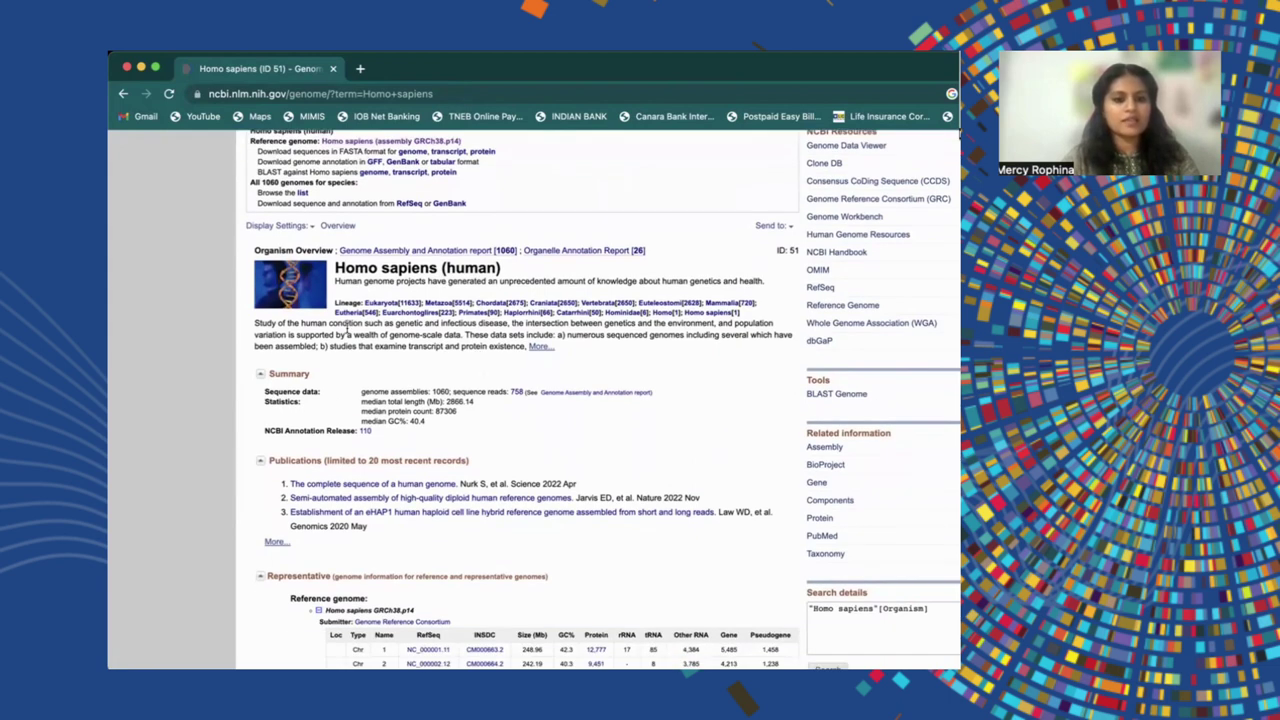
click(538, 348)
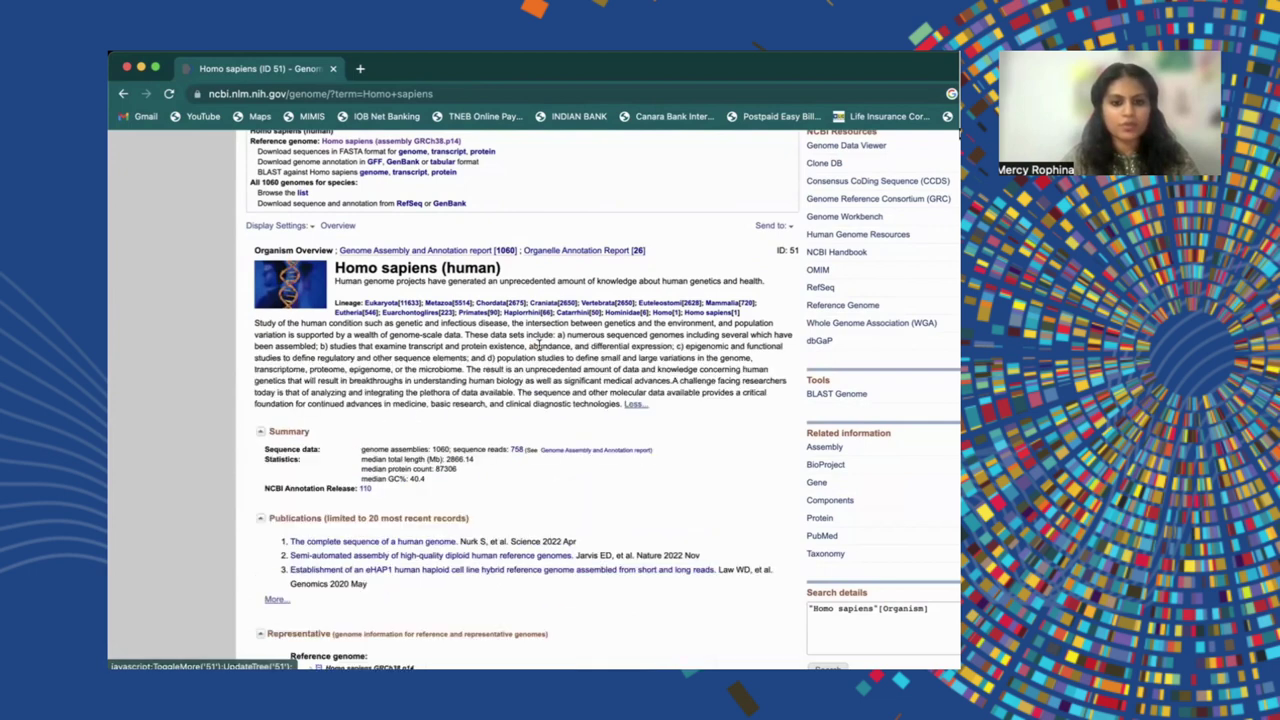
Step: Show all 20 recent publications, then scroll down to the GRCh38.p14 chromosome table
scroll(538, 368, down, 2)
scroll(538, 370, down, 1)
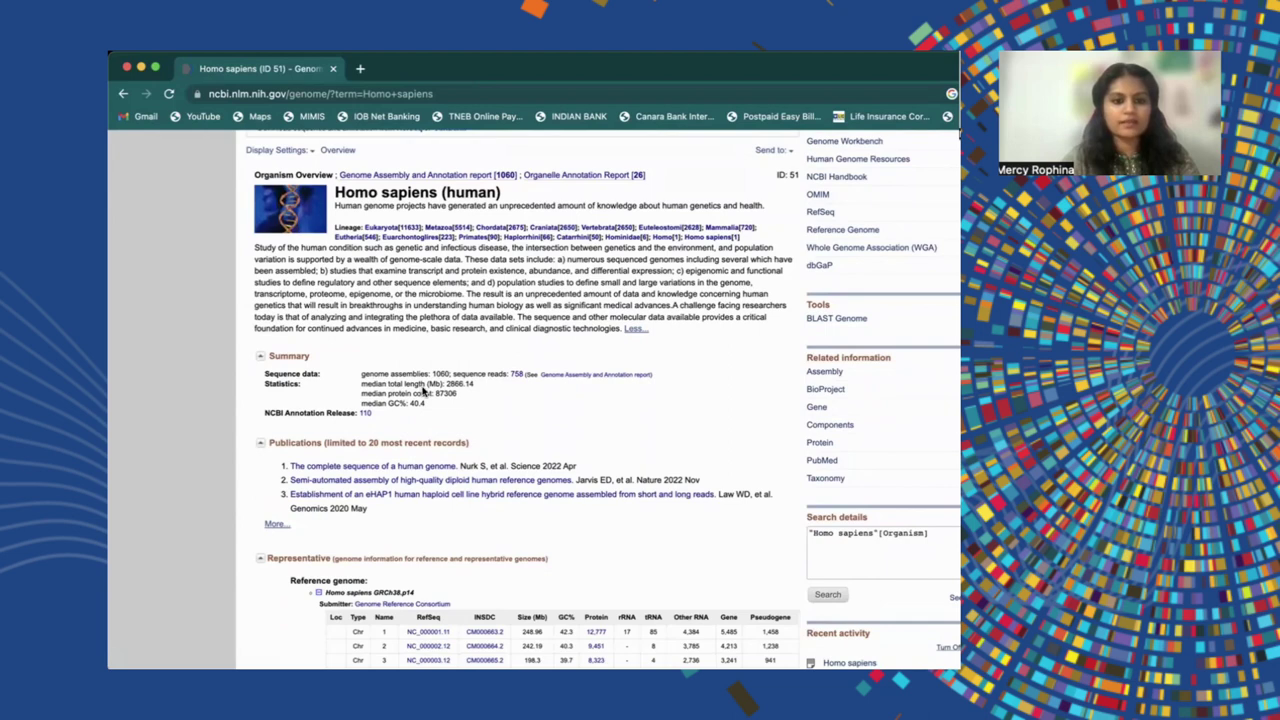
scroll(441, 397, down, 2)
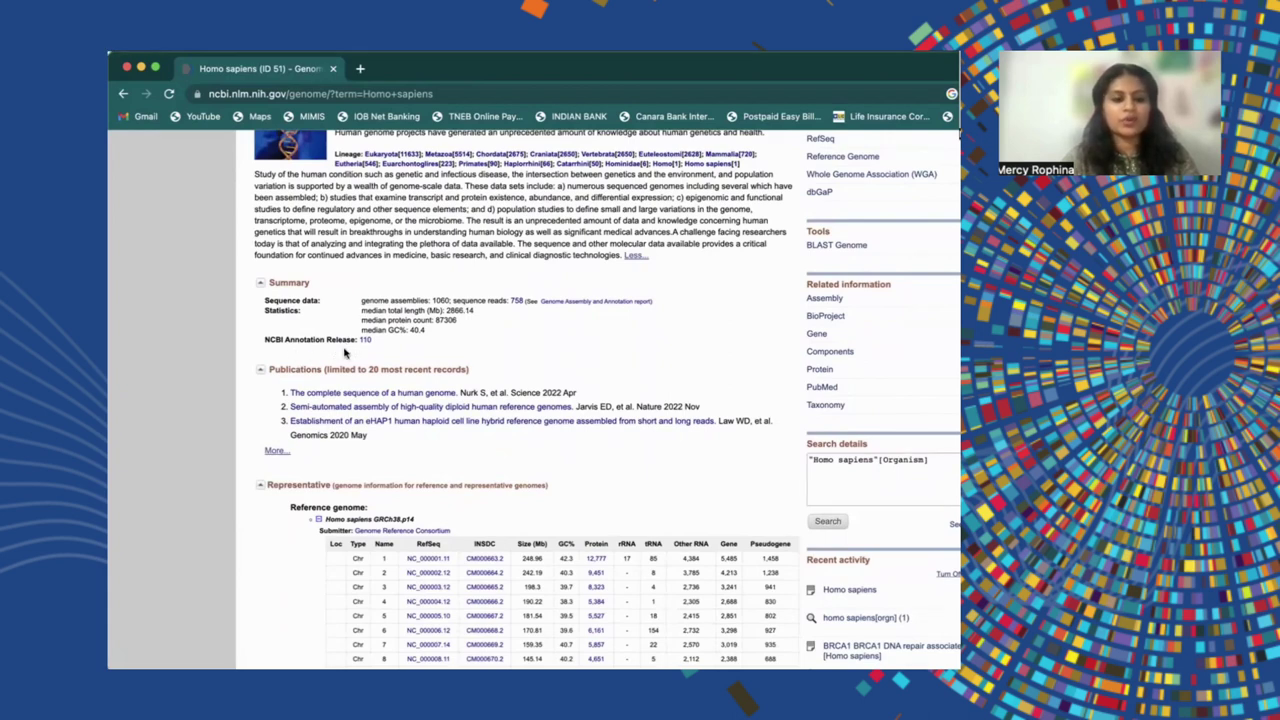
scroll(348, 352, down, 1)
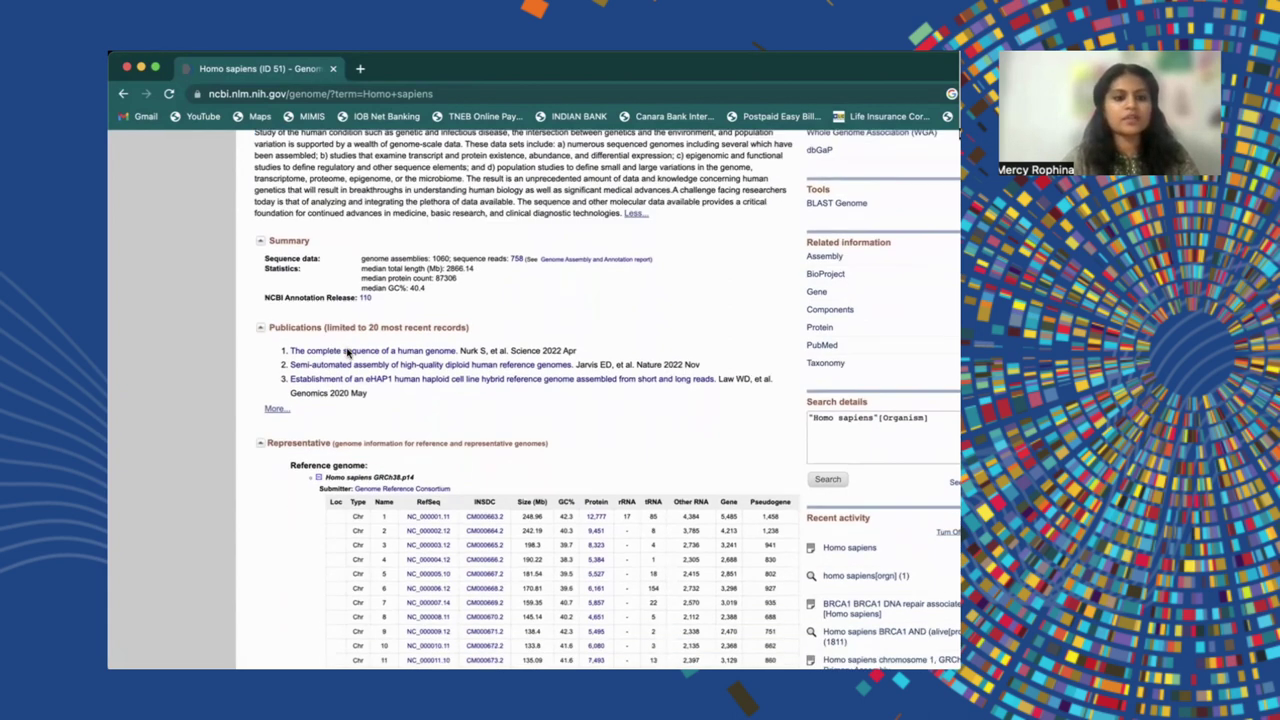
click(272, 411)
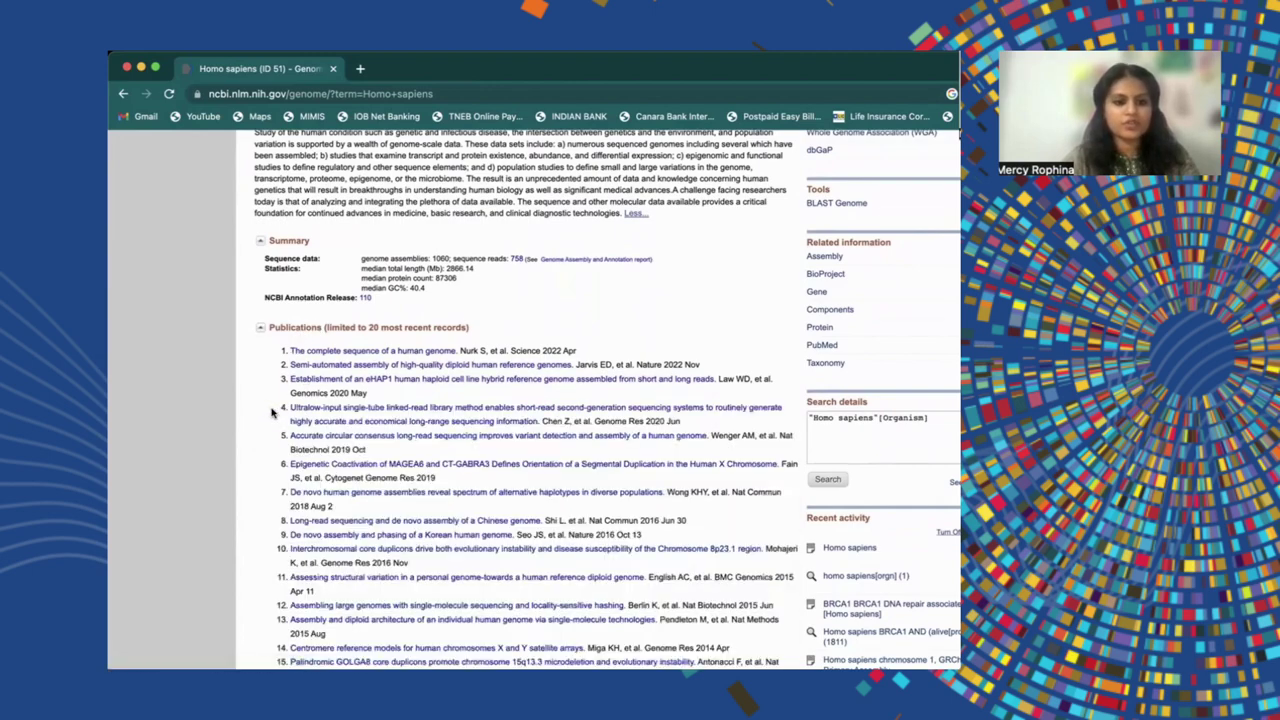
scroll(272, 413, down, 5)
scroll(271, 413, down, 2)
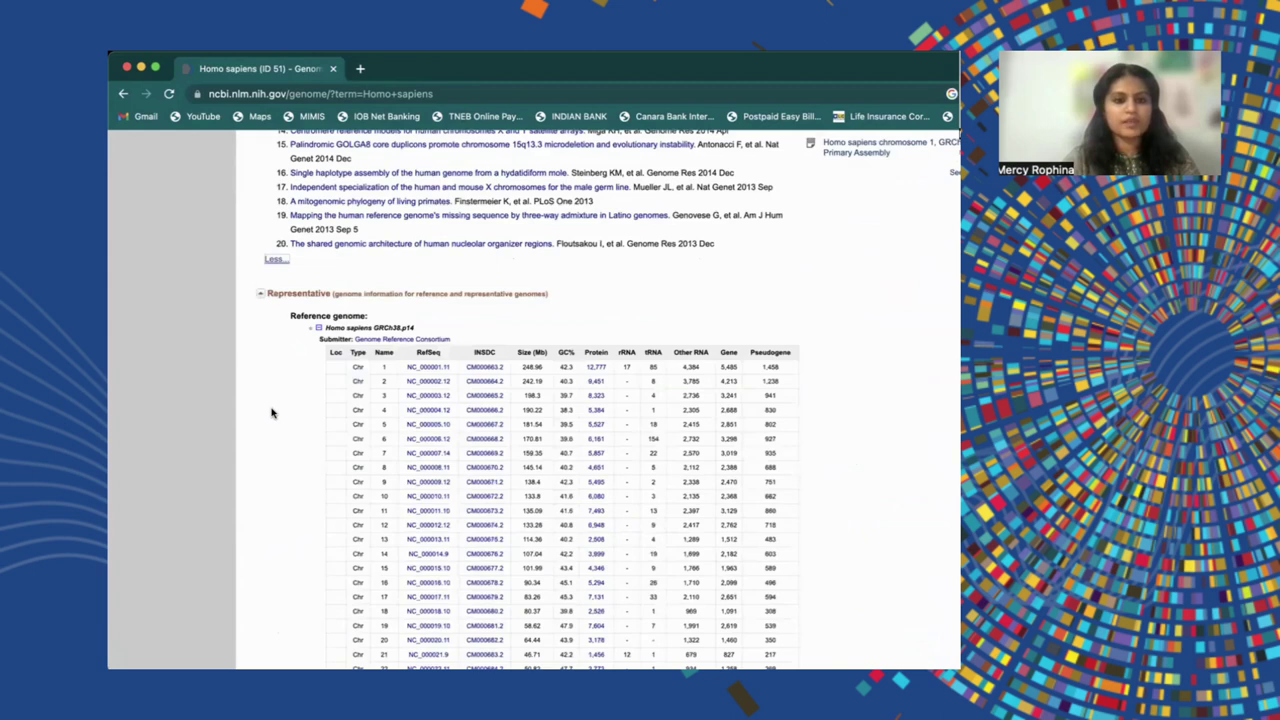
scroll(271, 414, down, 2)
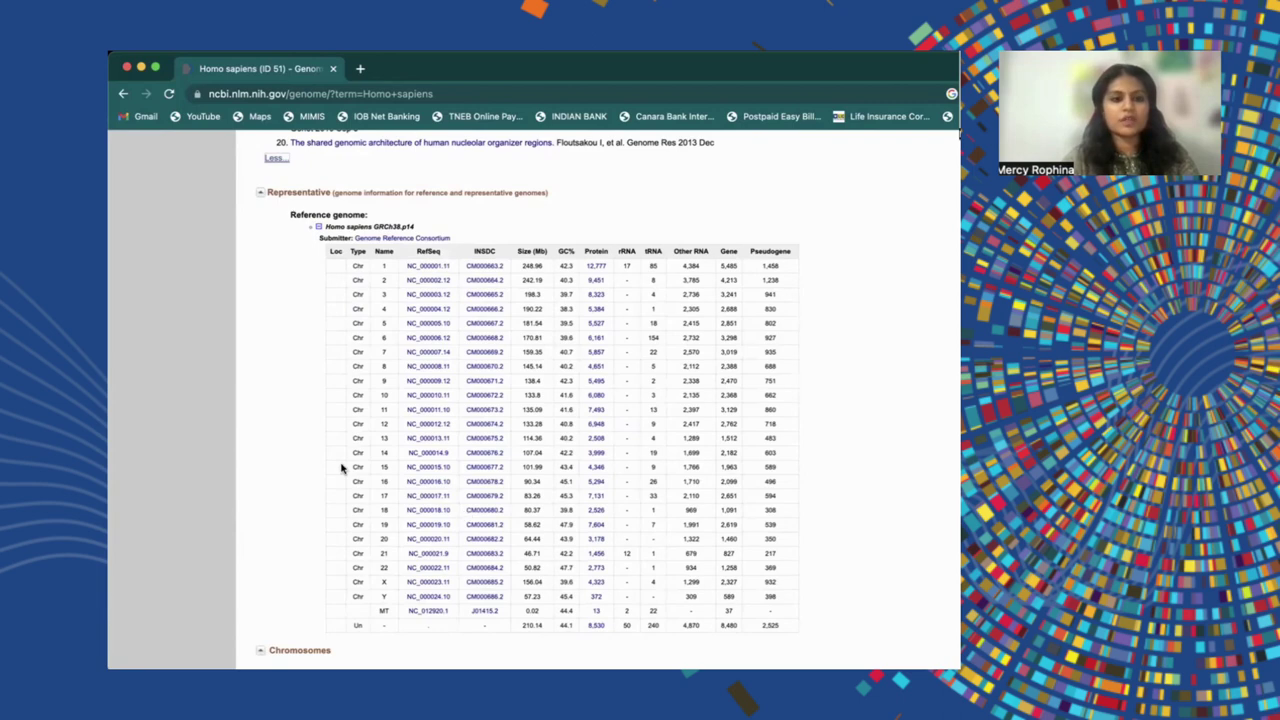
scroll(276, 214, down, 5)
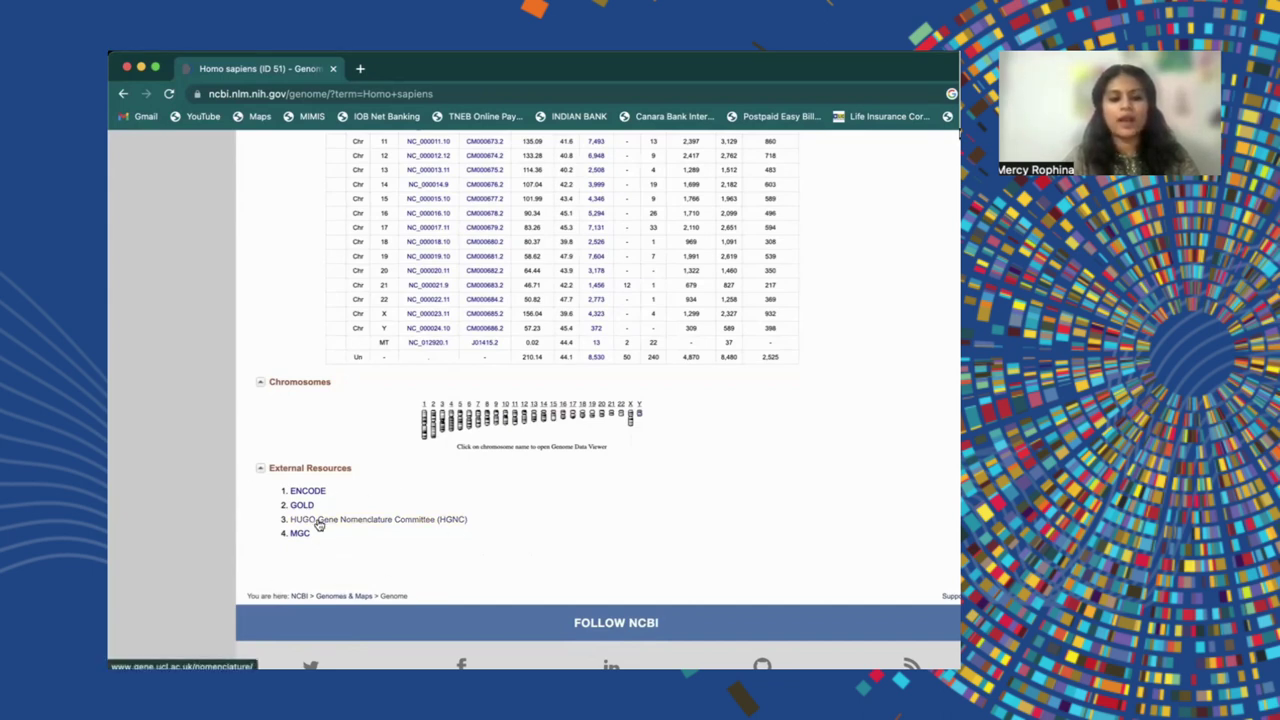
scroll(368, 487, up, 5)
scroll(368, 487, up, 4)
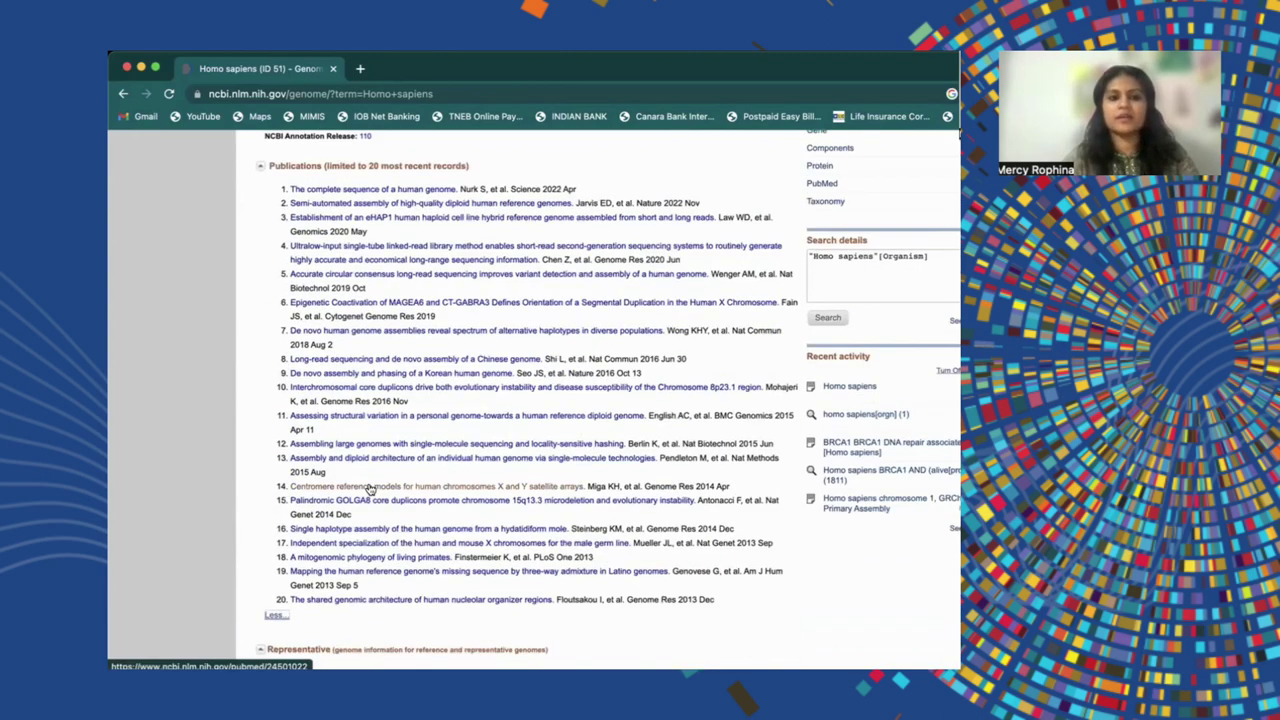
scroll(370, 488, up, 10)
scroll(370, 488, down, 1)
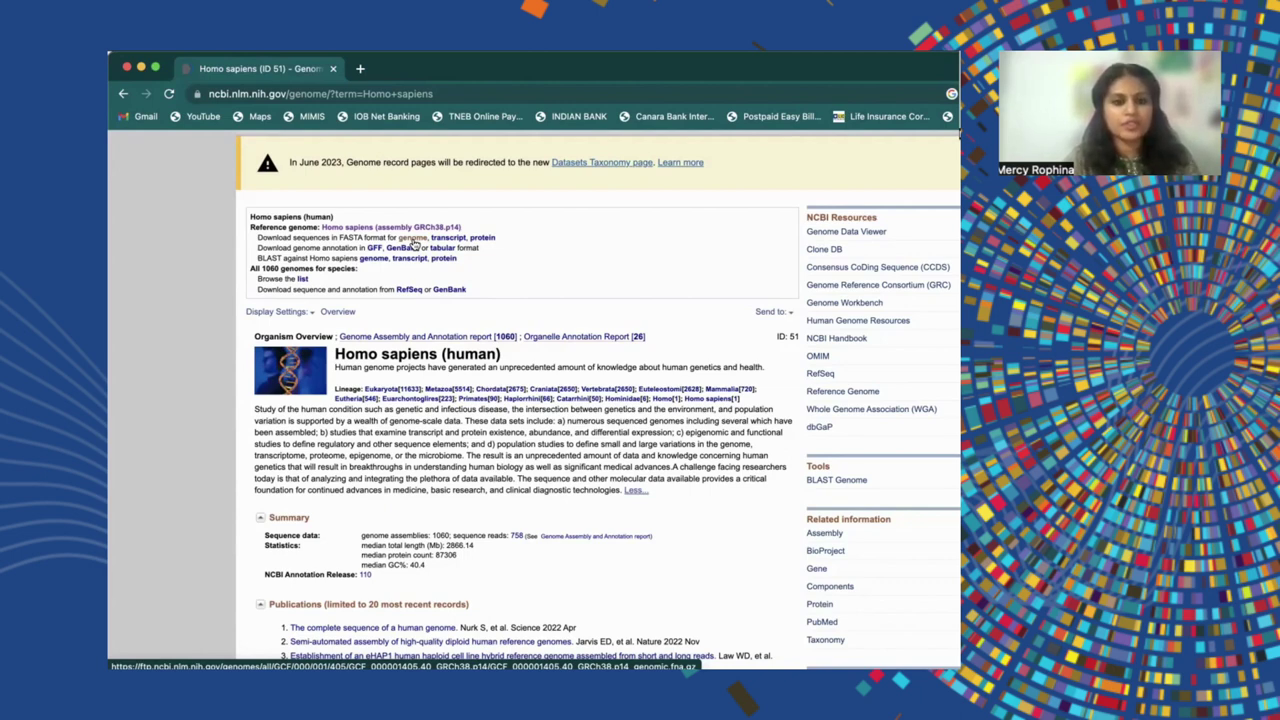
Step: Start the FASTA download of the GRCh38.p14 human genome and return to the page top
click(414, 240)
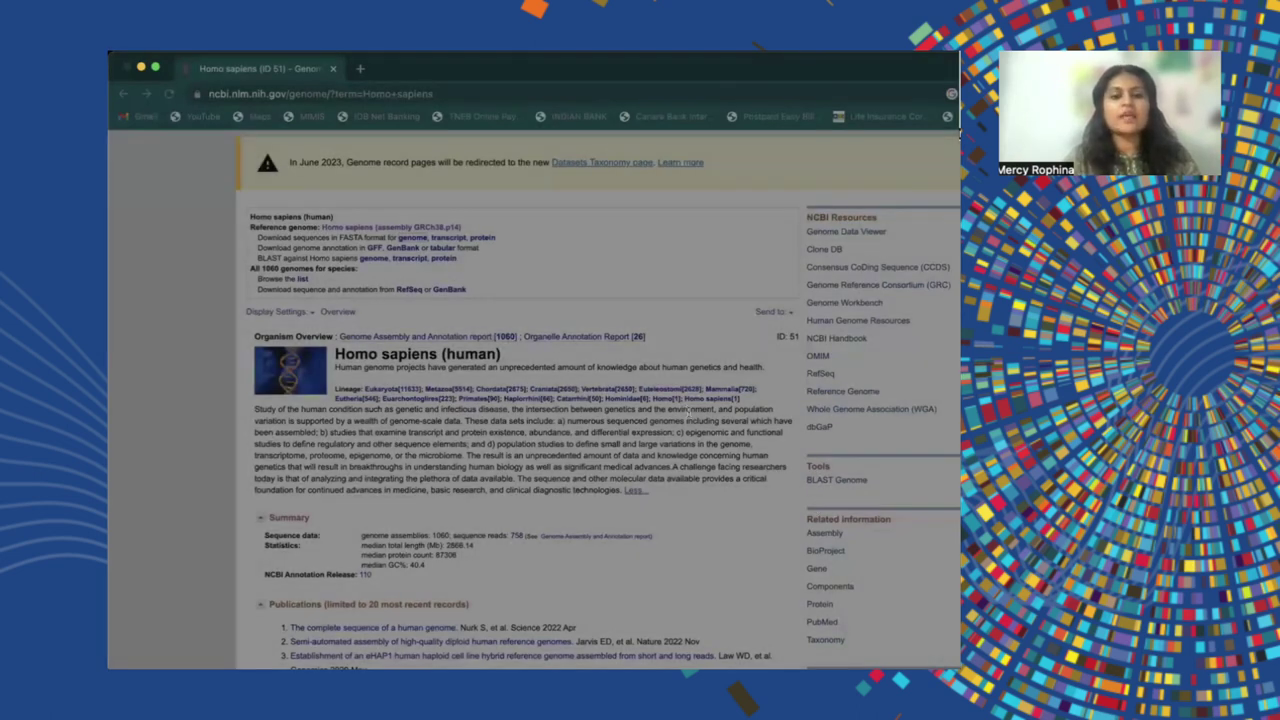
click(688, 415)
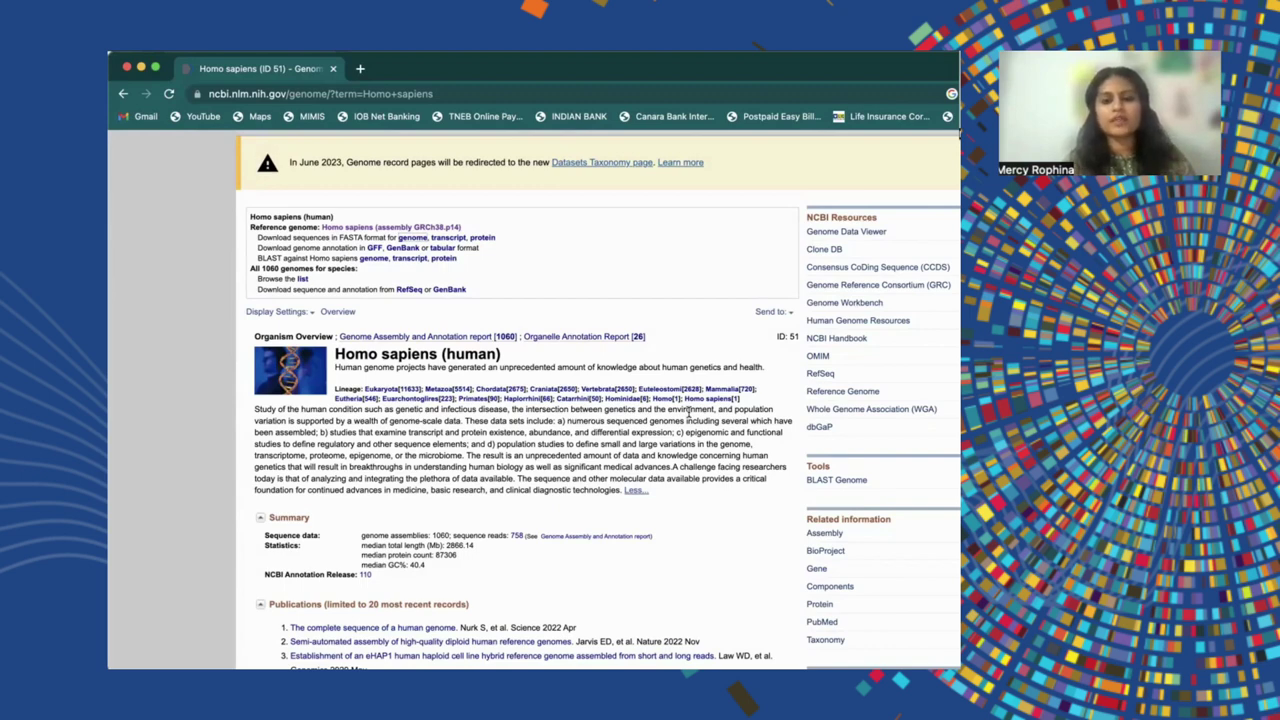
scroll(665, 275, up, 3)
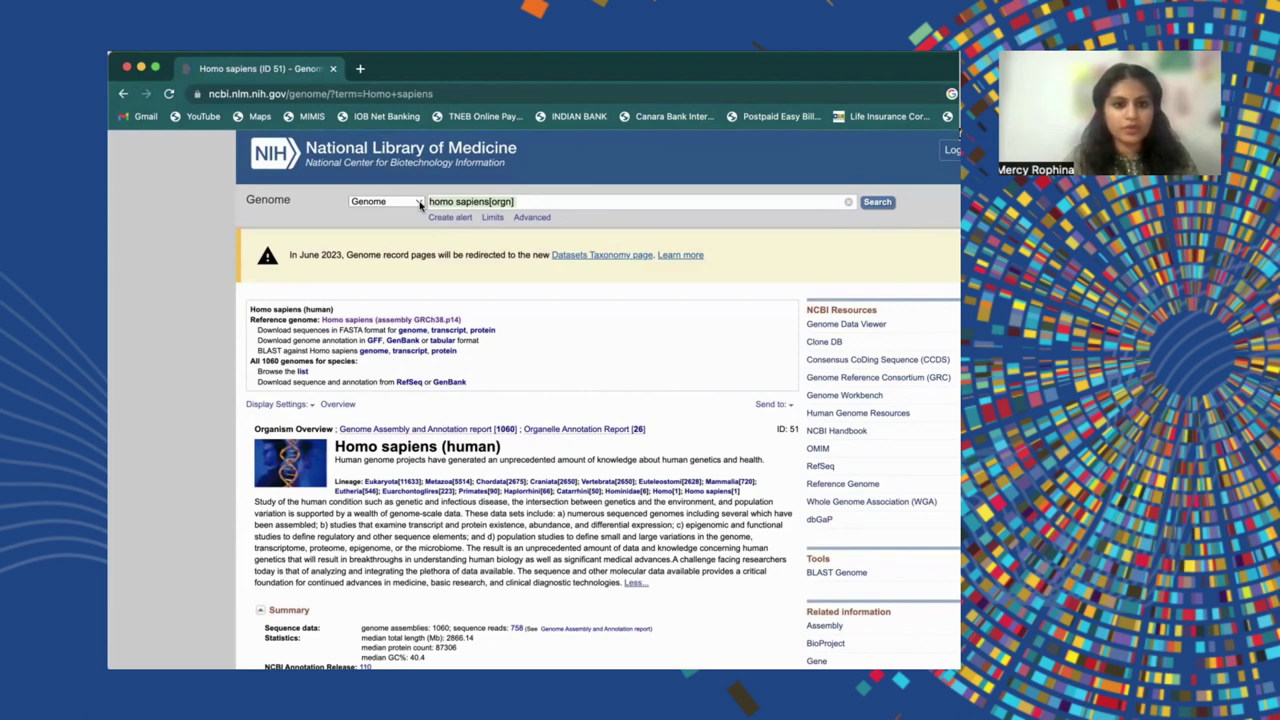
Step: Switch to the Gene database and search for 'BRCA1' instead of homo sapiens[orgn]
click(420, 204)
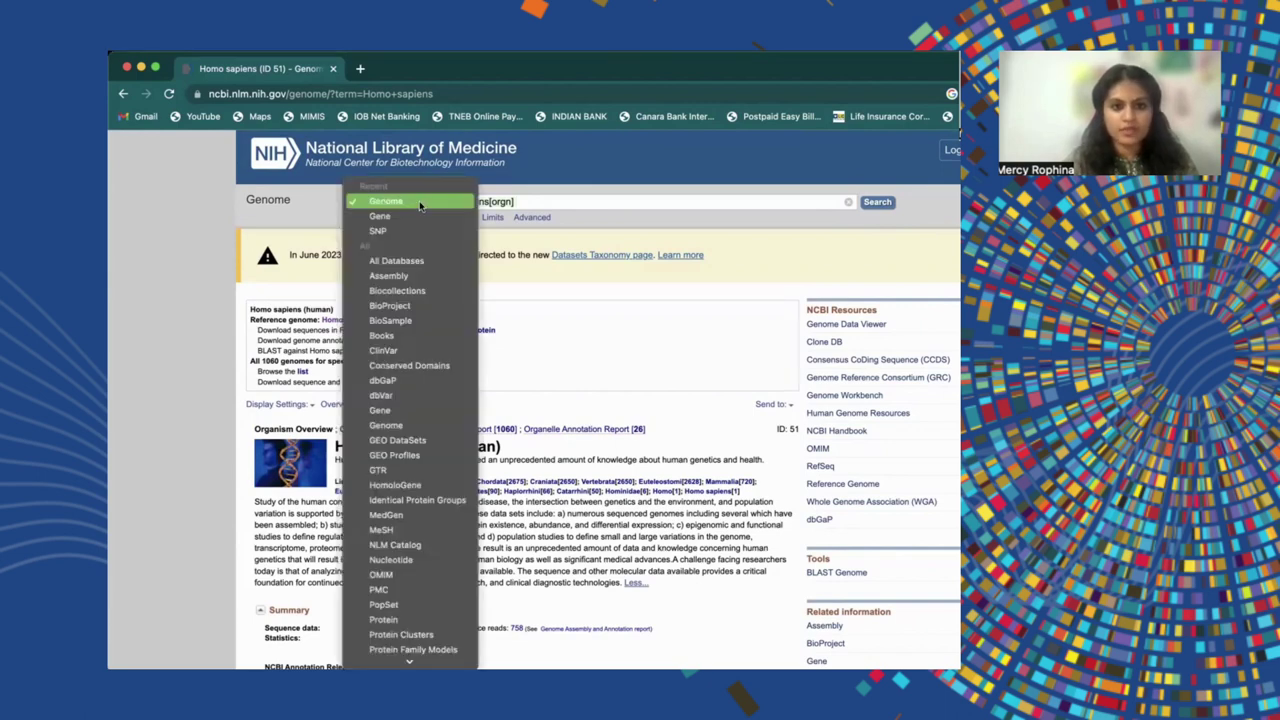
click(394, 218)
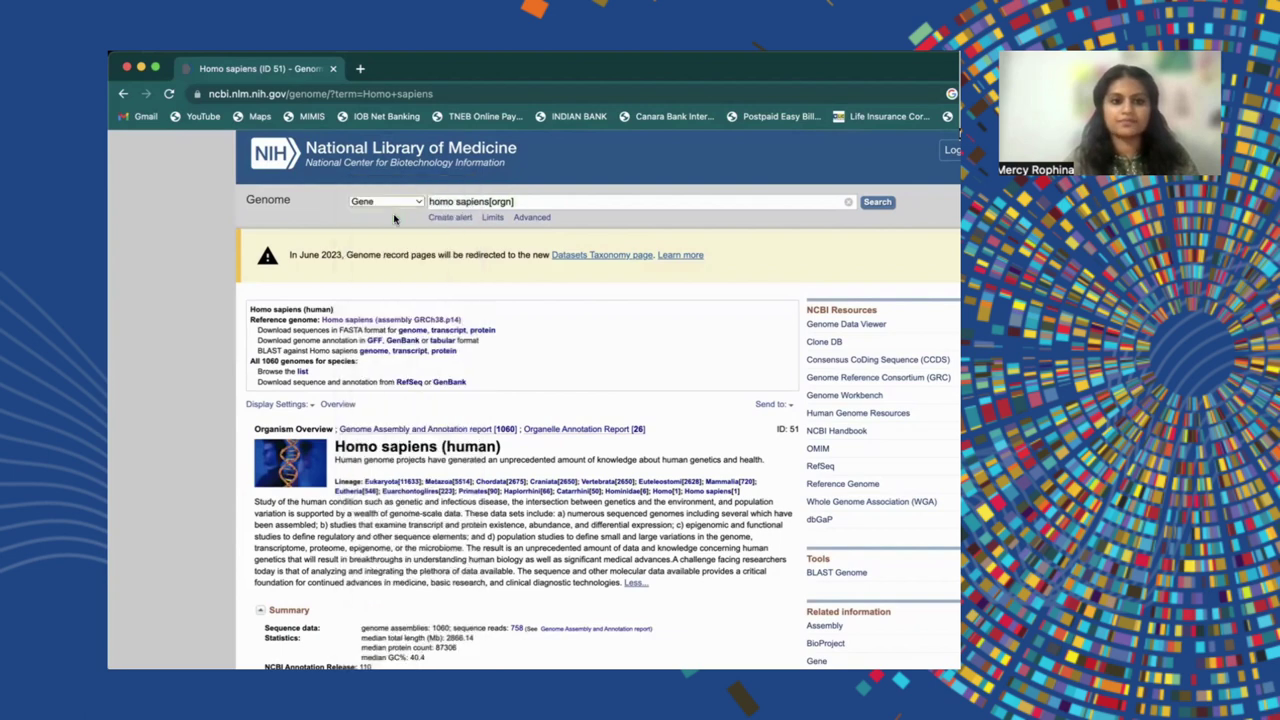
triple_click(520, 202)
key(BackSpace)
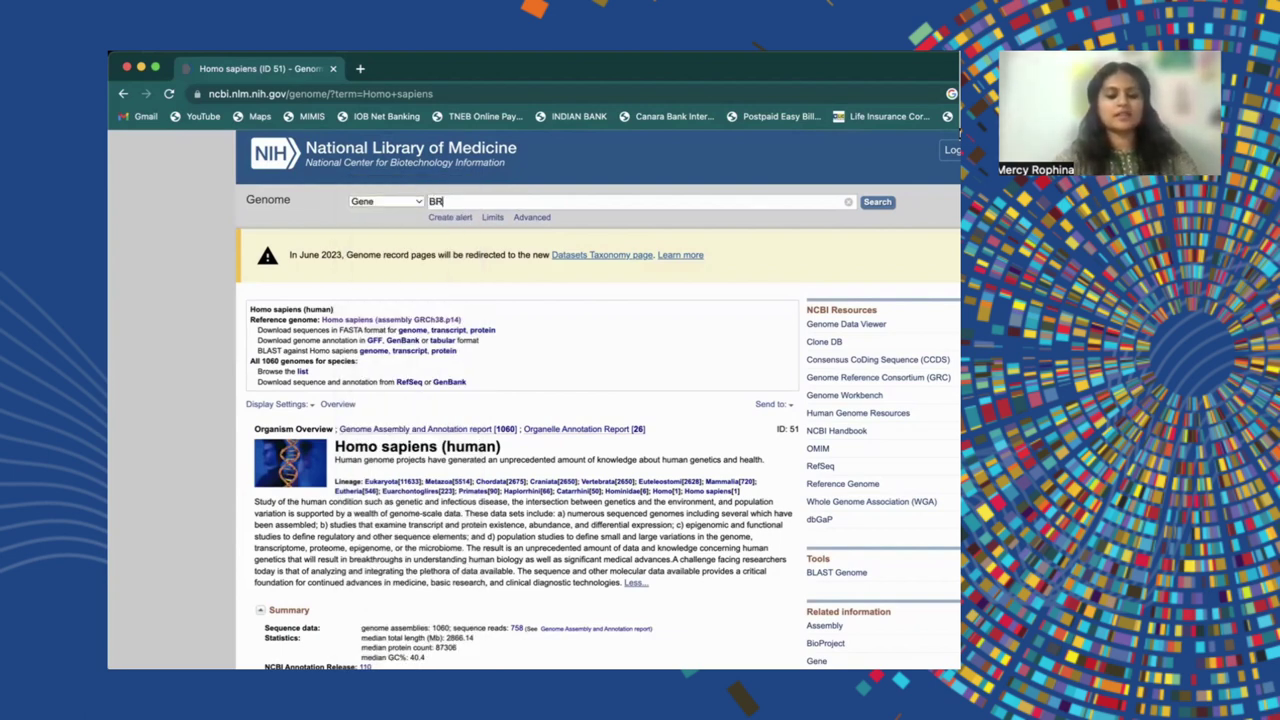
text(BRACA)
key(BackSpace)
key(BackSpace)
key(BackSpace)
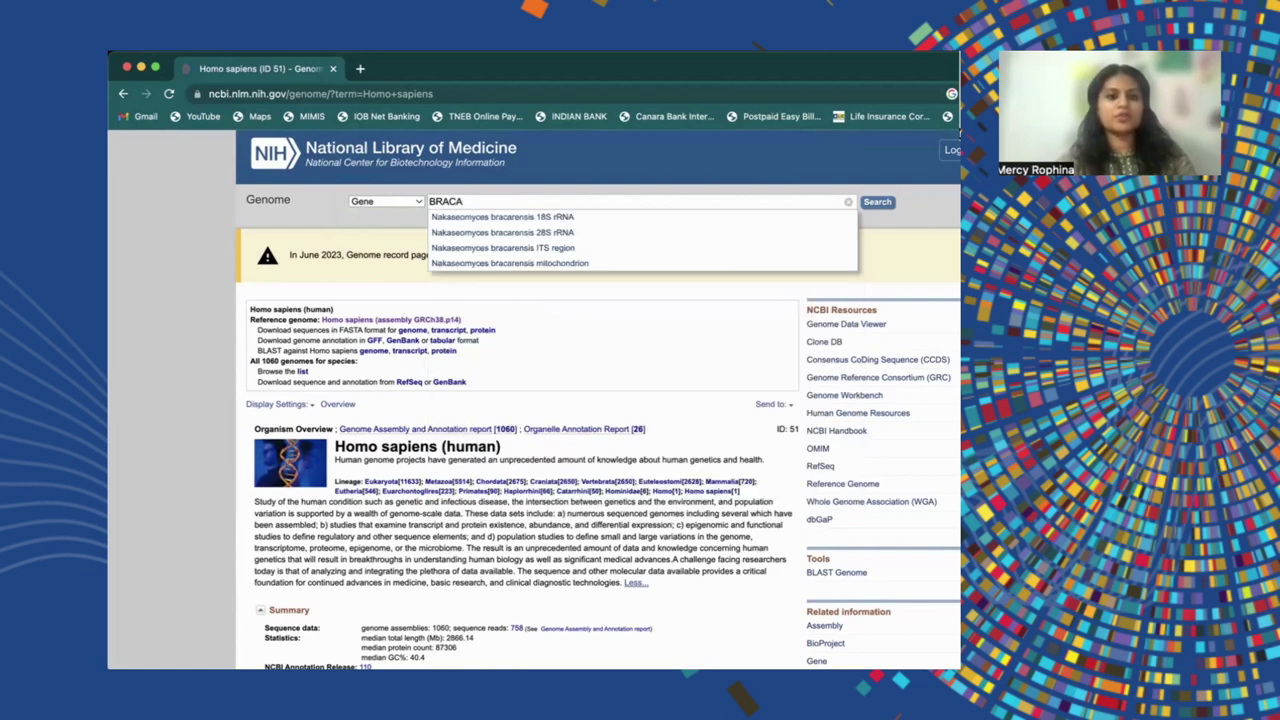
text(CA)
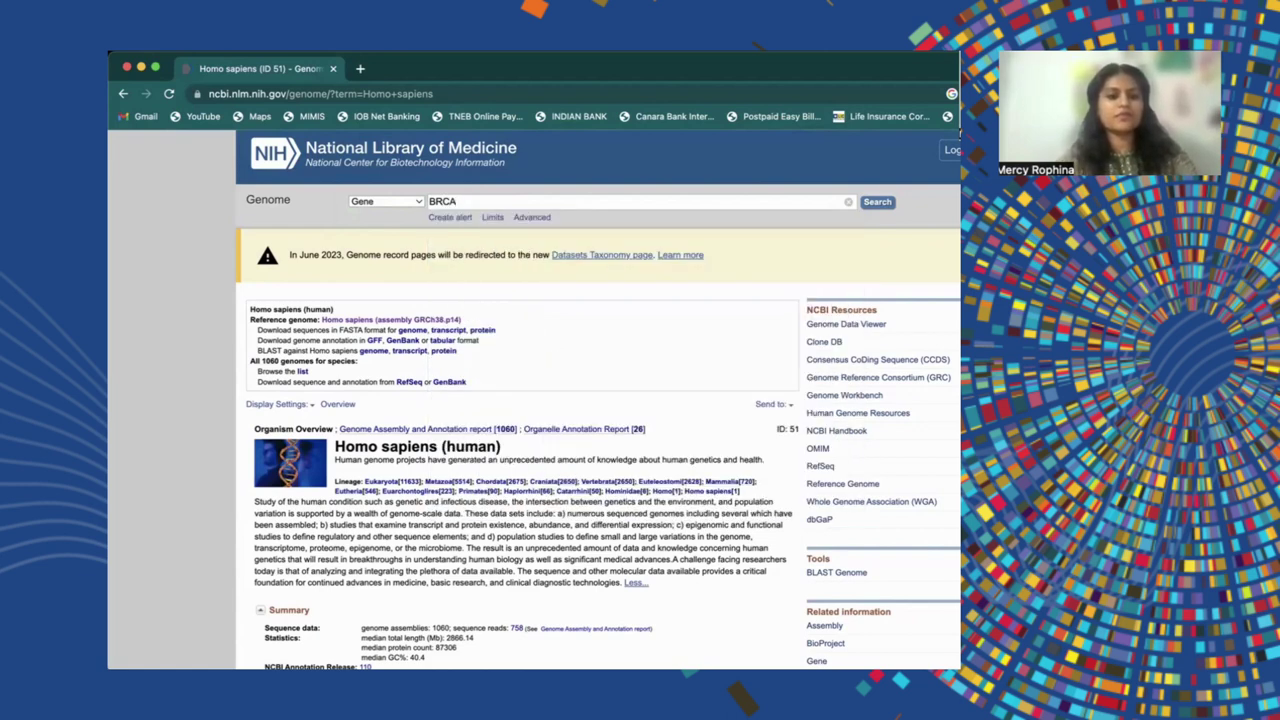
text(1)
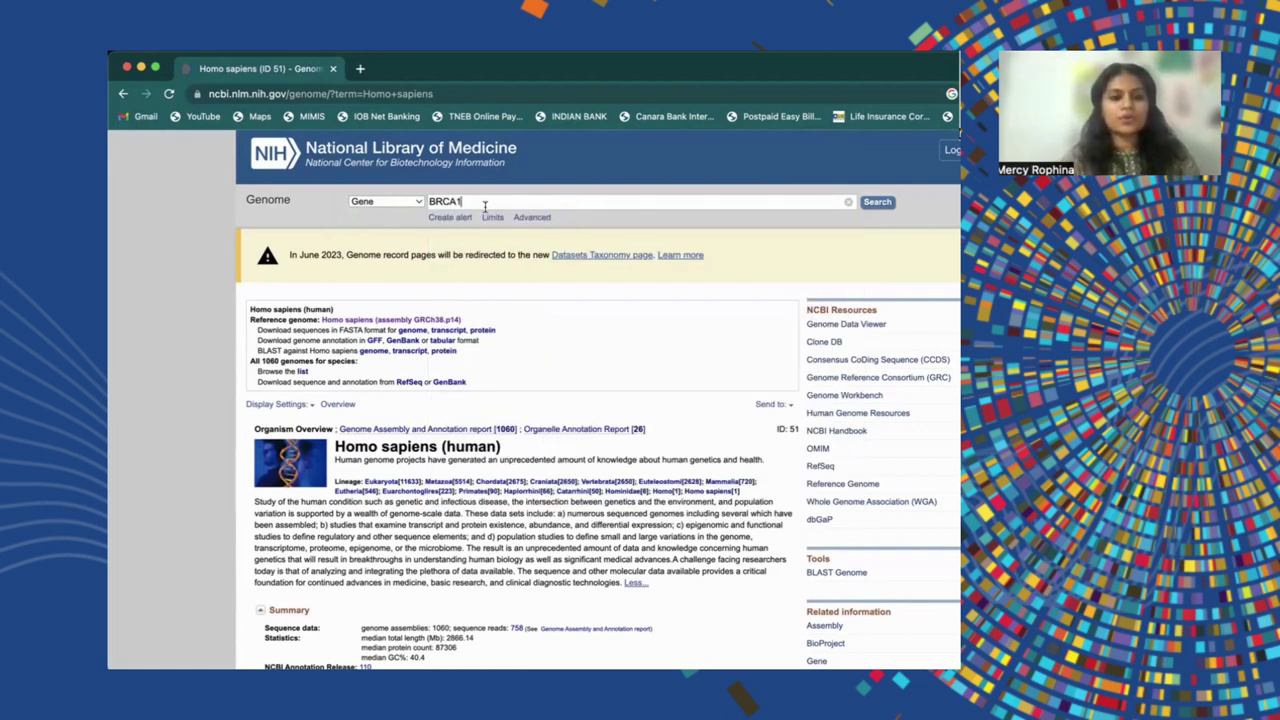
click(880, 203)
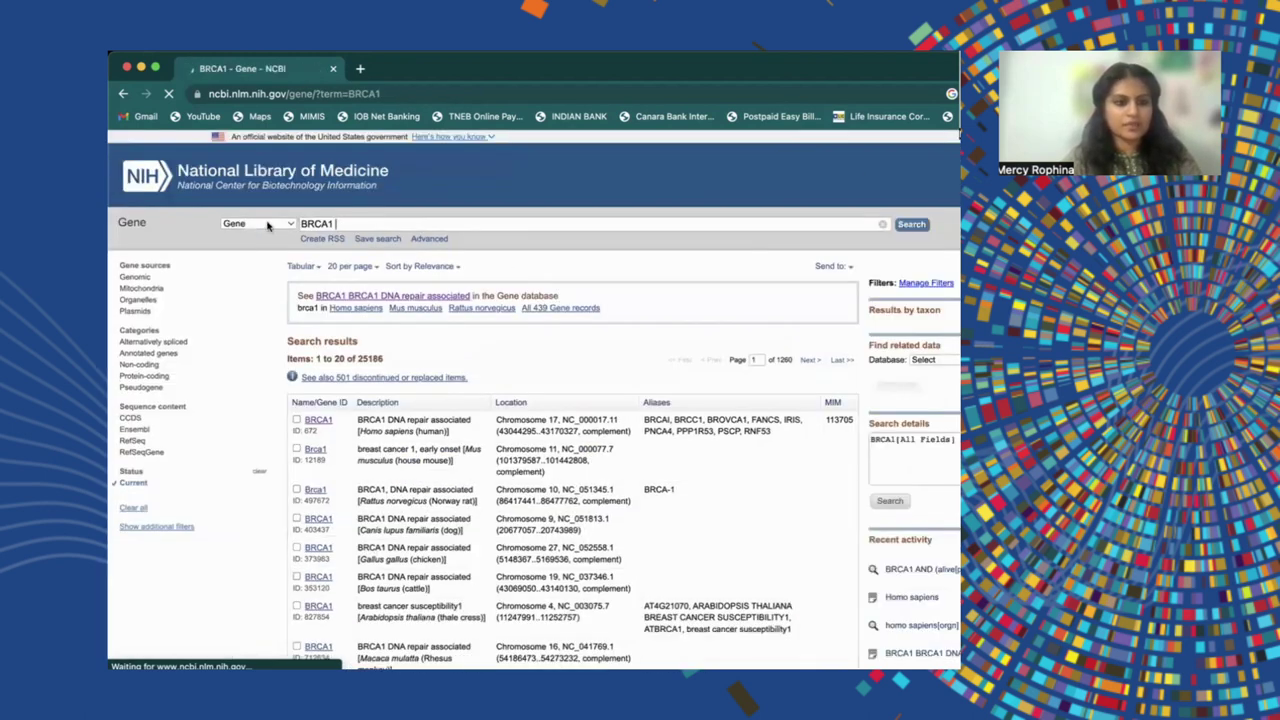
Step: Scroll through page 1 of the BRCA1 Gene results, from mouse, rat and dog to Chinese hamster
scroll(383, 510, down, 2)
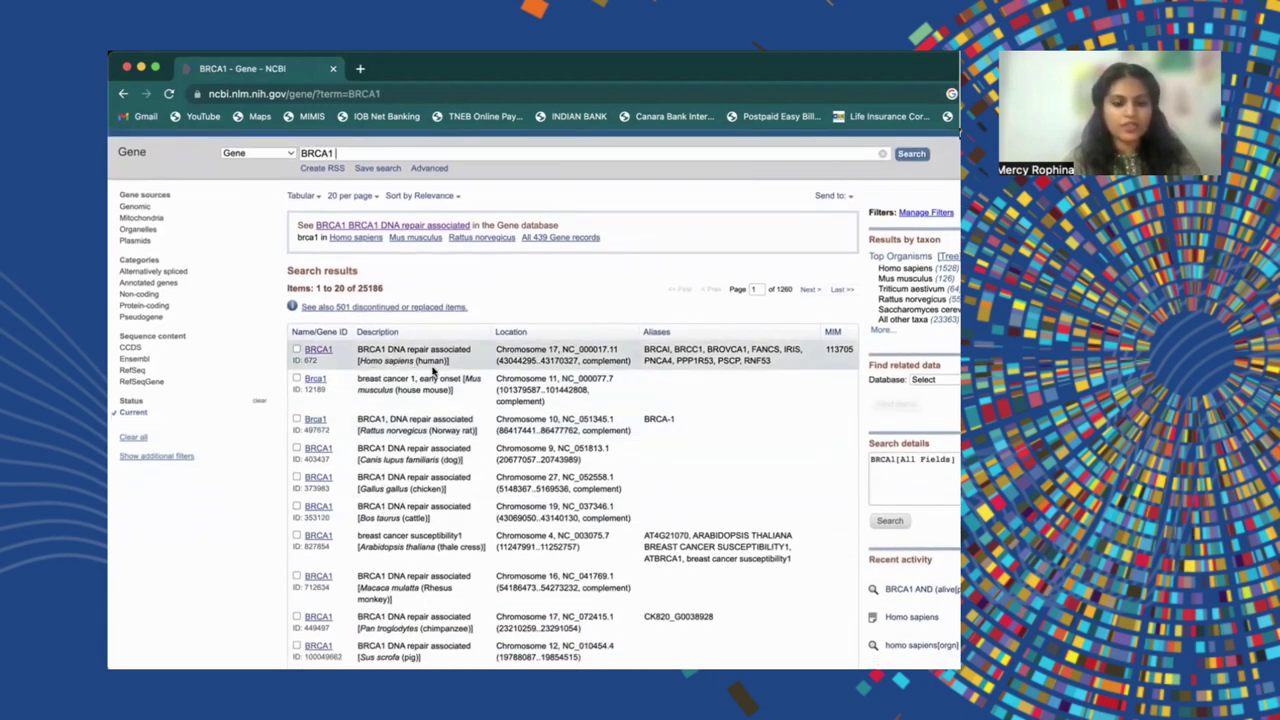
scroll(436, 374, down, 1)
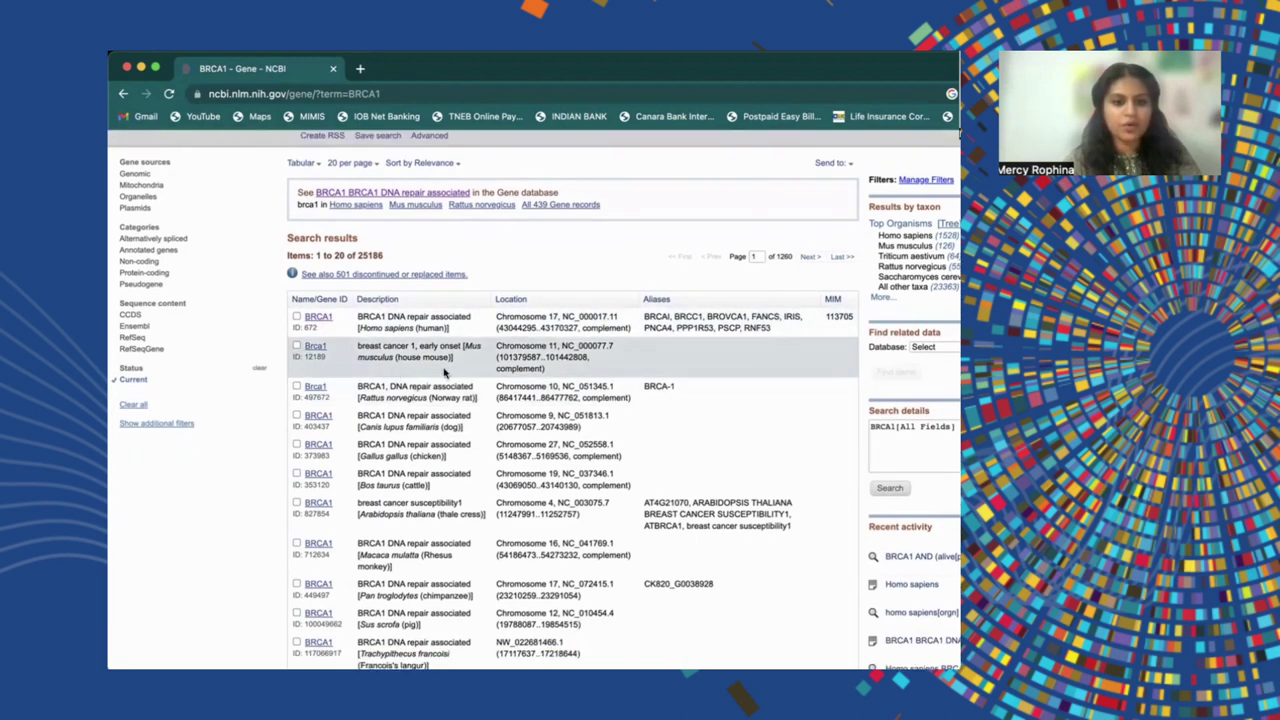
scroll(443, 372, down, 1)
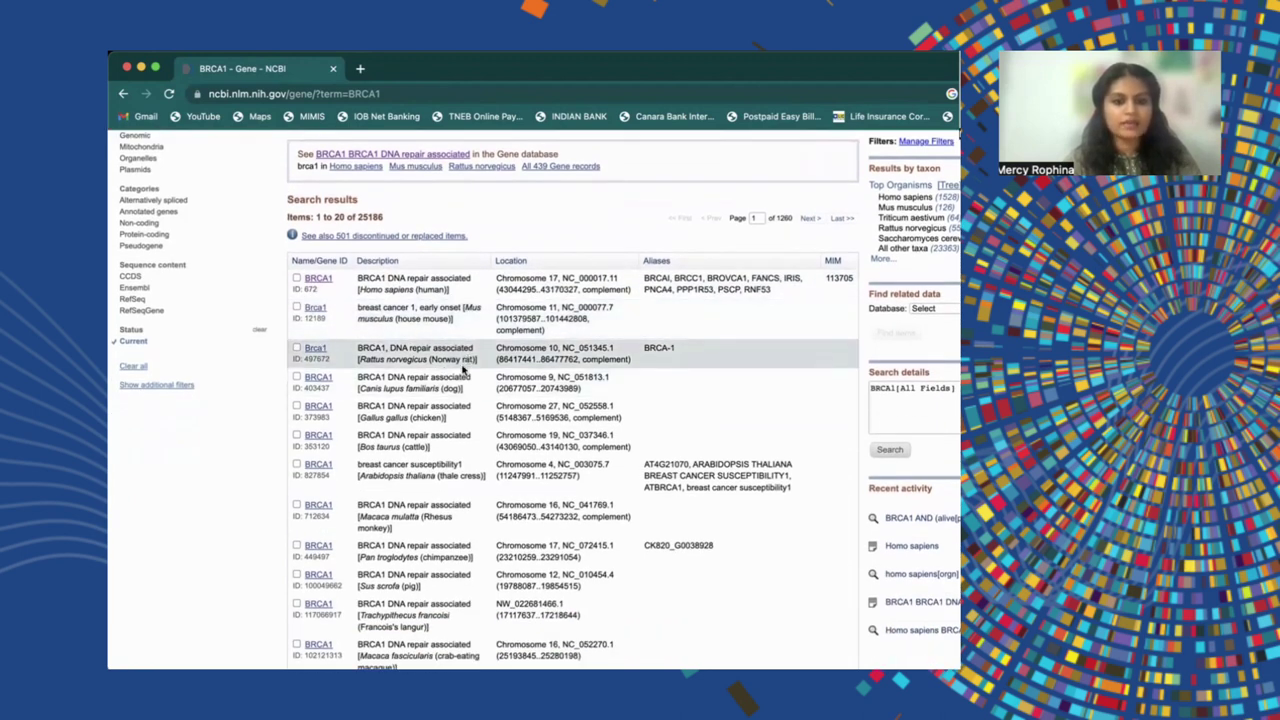
scroll(464, 393, down, 6)
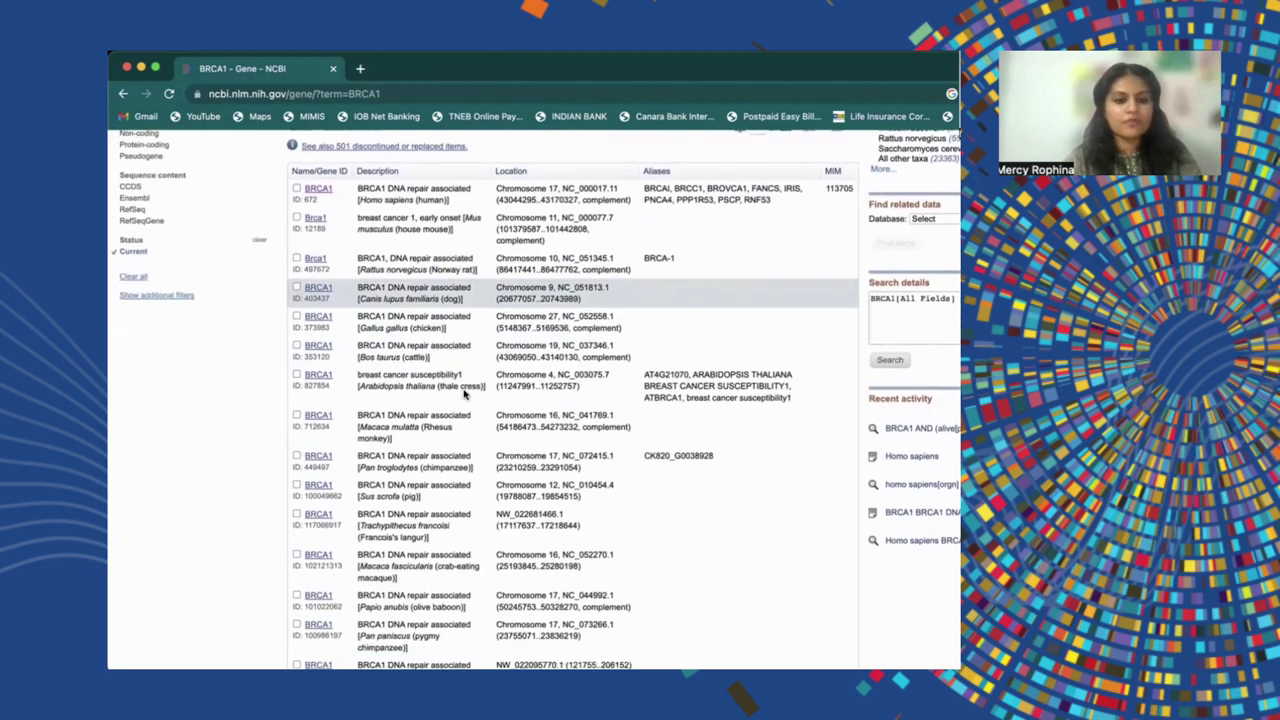
scroll(464, 393, down, 3)
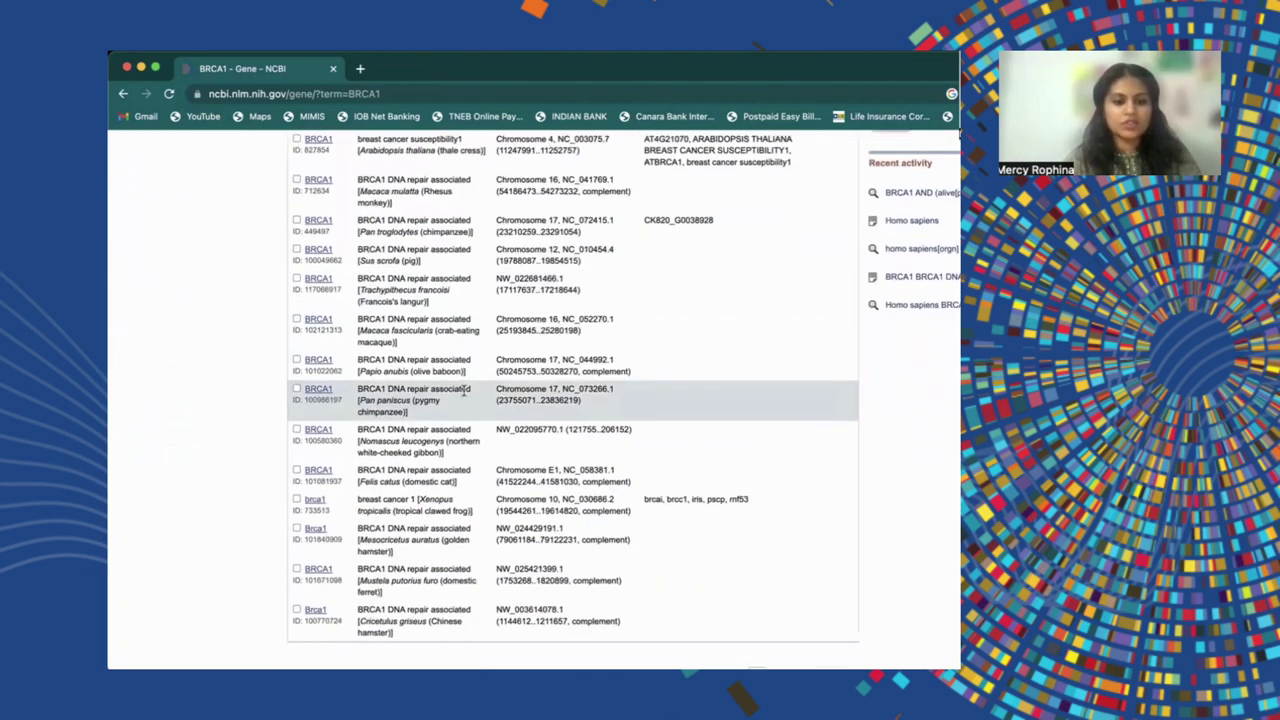
scroll(464, 393, up, 13)
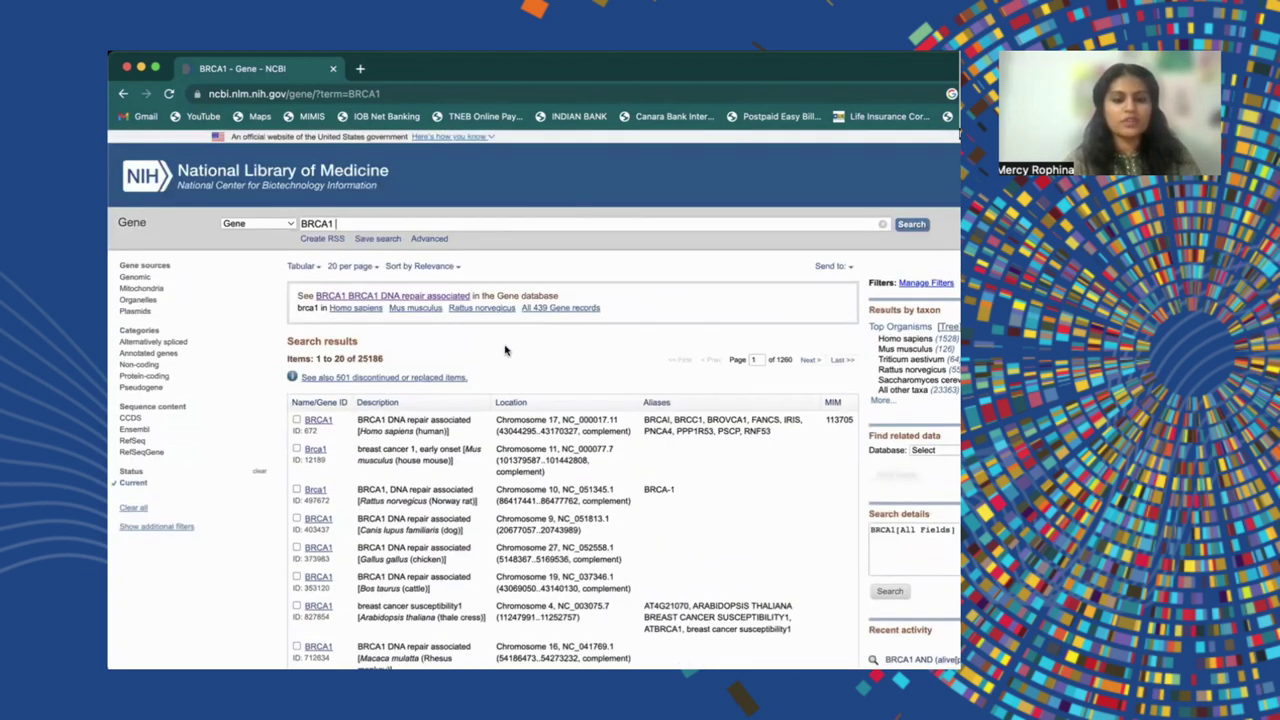
scroll(507, 350, down, 2)
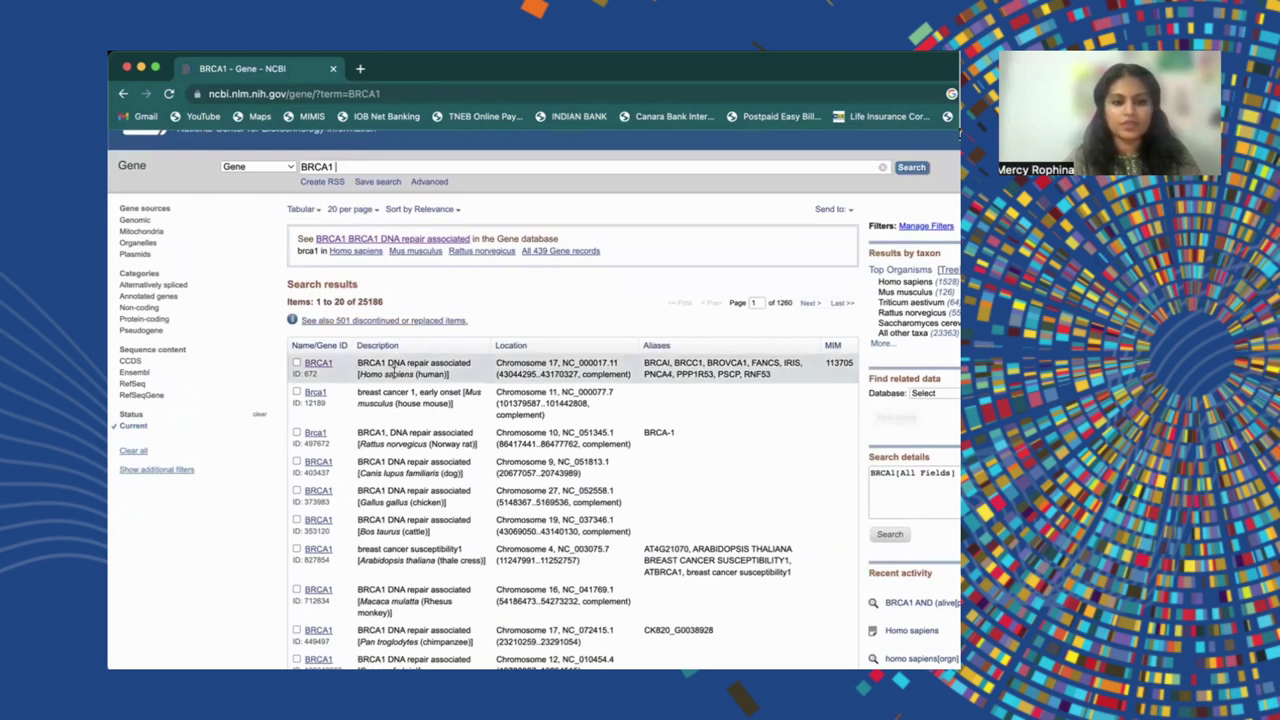
Step: Open the human BRCA1 record and highlight Gene ID 672 and its 20-Apr-2023 update date
click(318, 365)
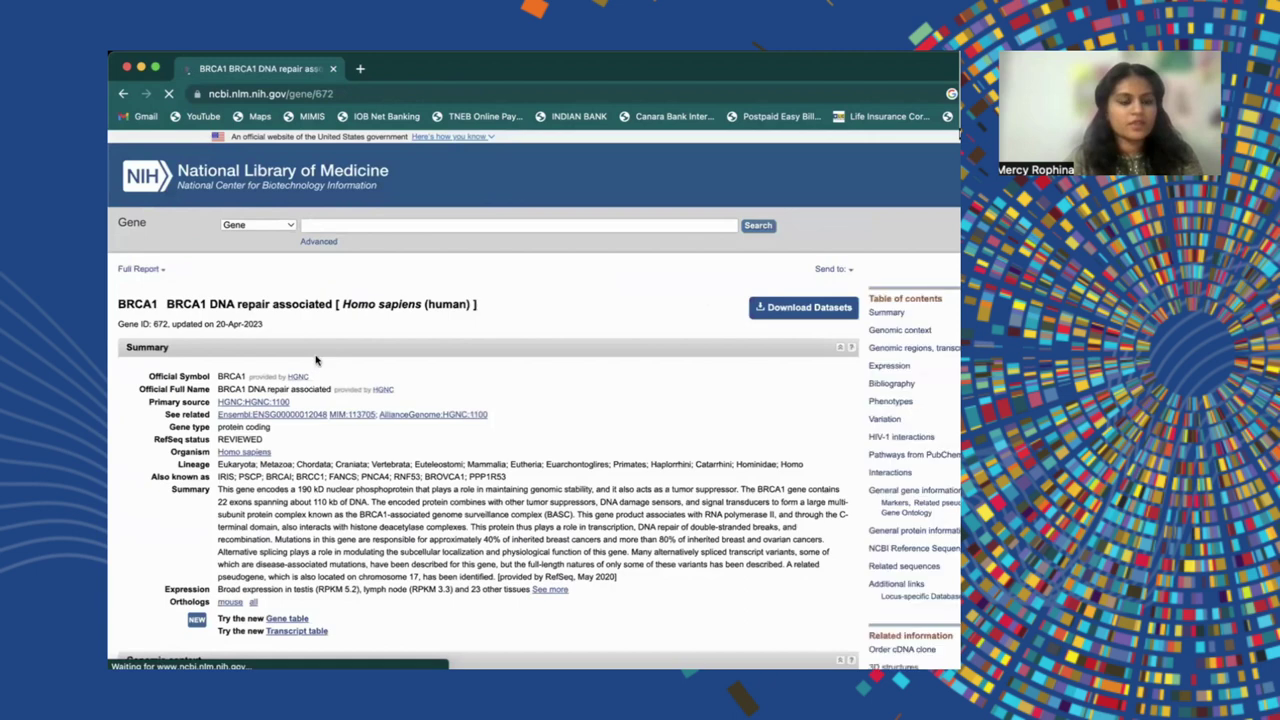
scroll(660, 308, down, 2)
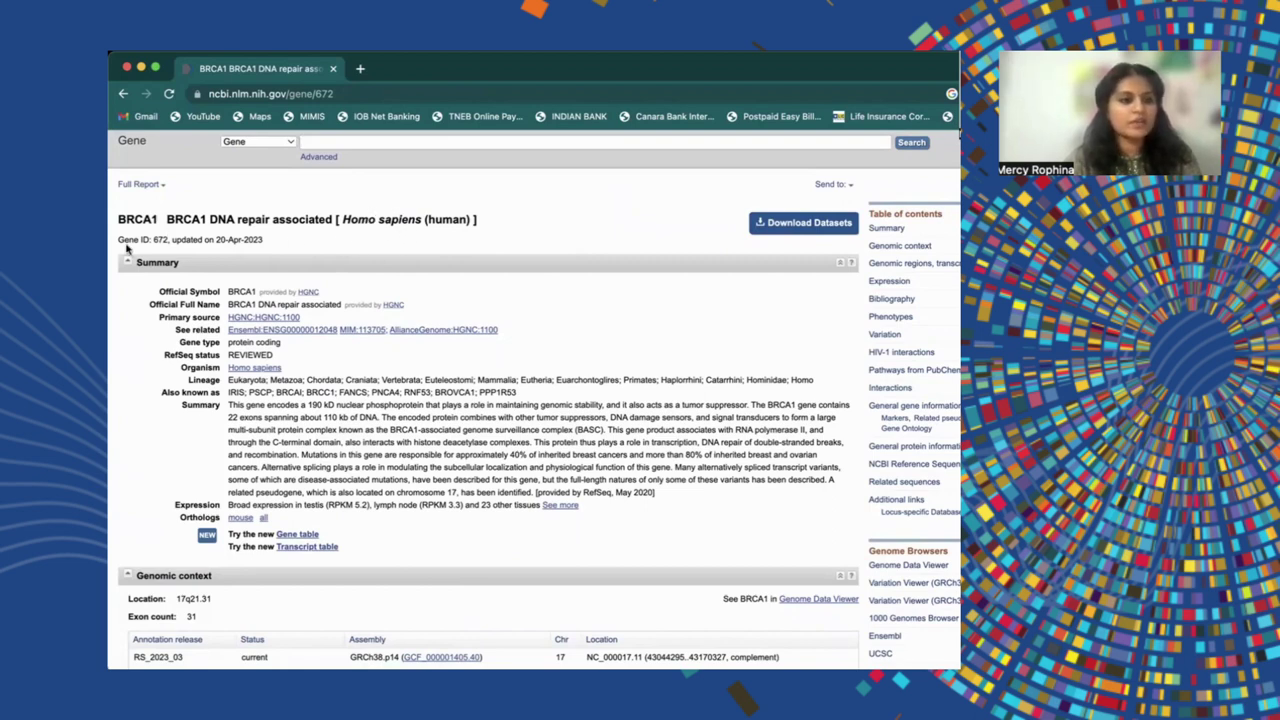
drag(118, 240, 166, 241)
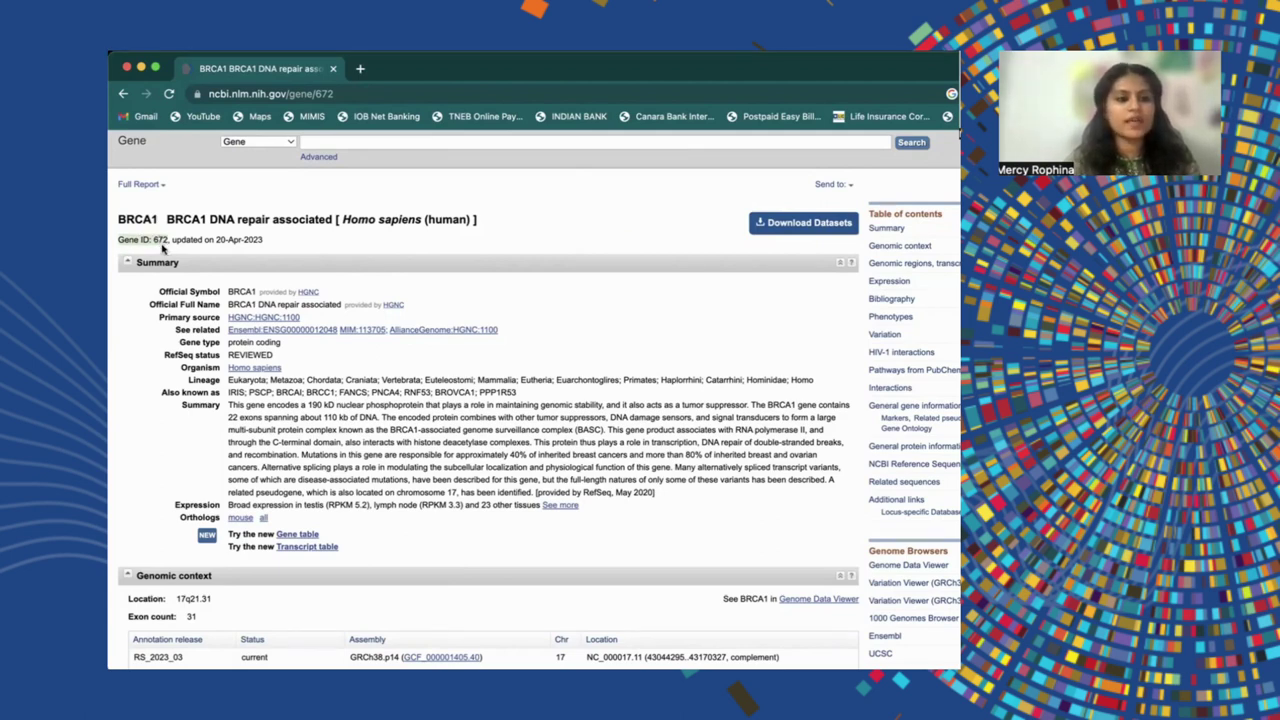
drag(172, 240, 262, 237)
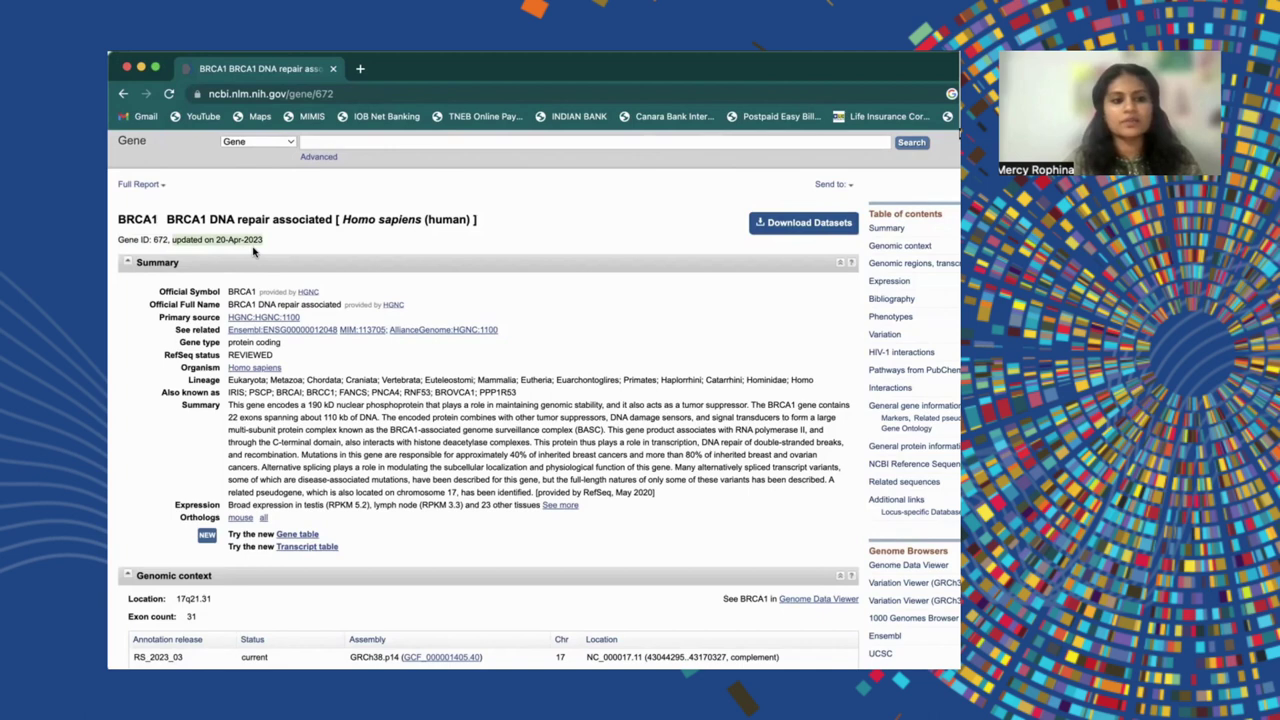
scroll(241, 251, down, 1)
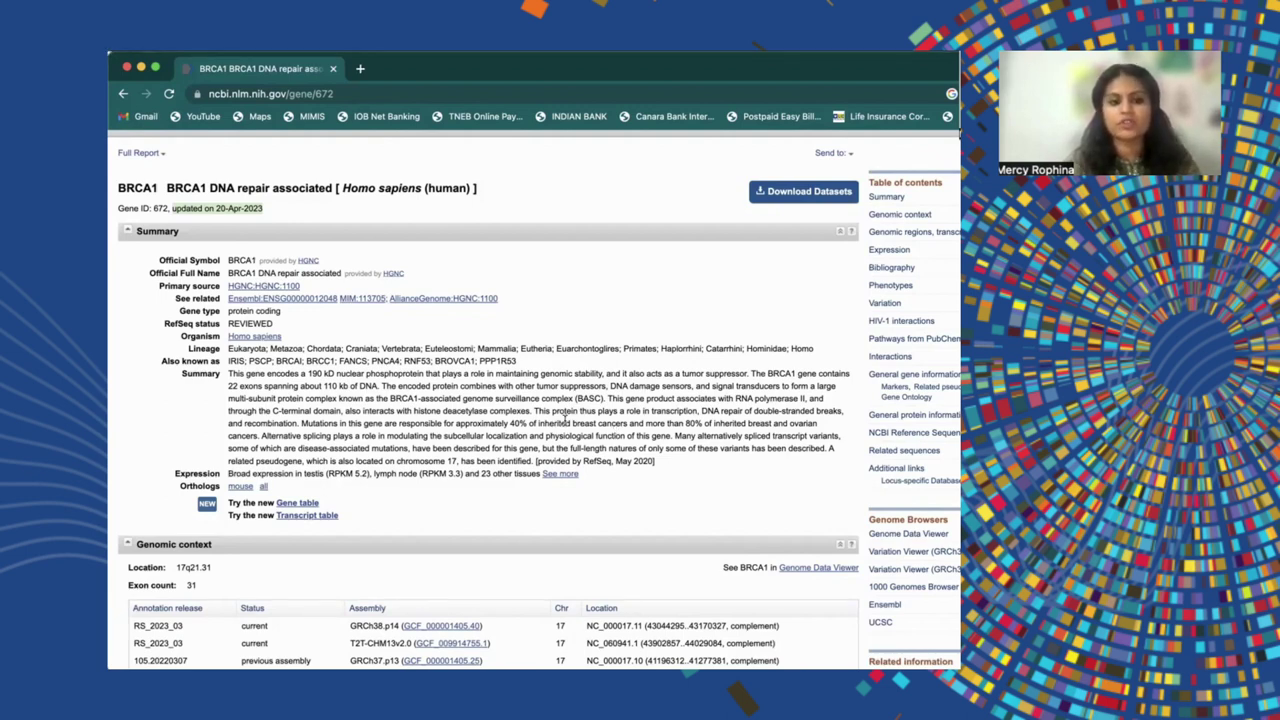
scroll(566, 422, down, 5)
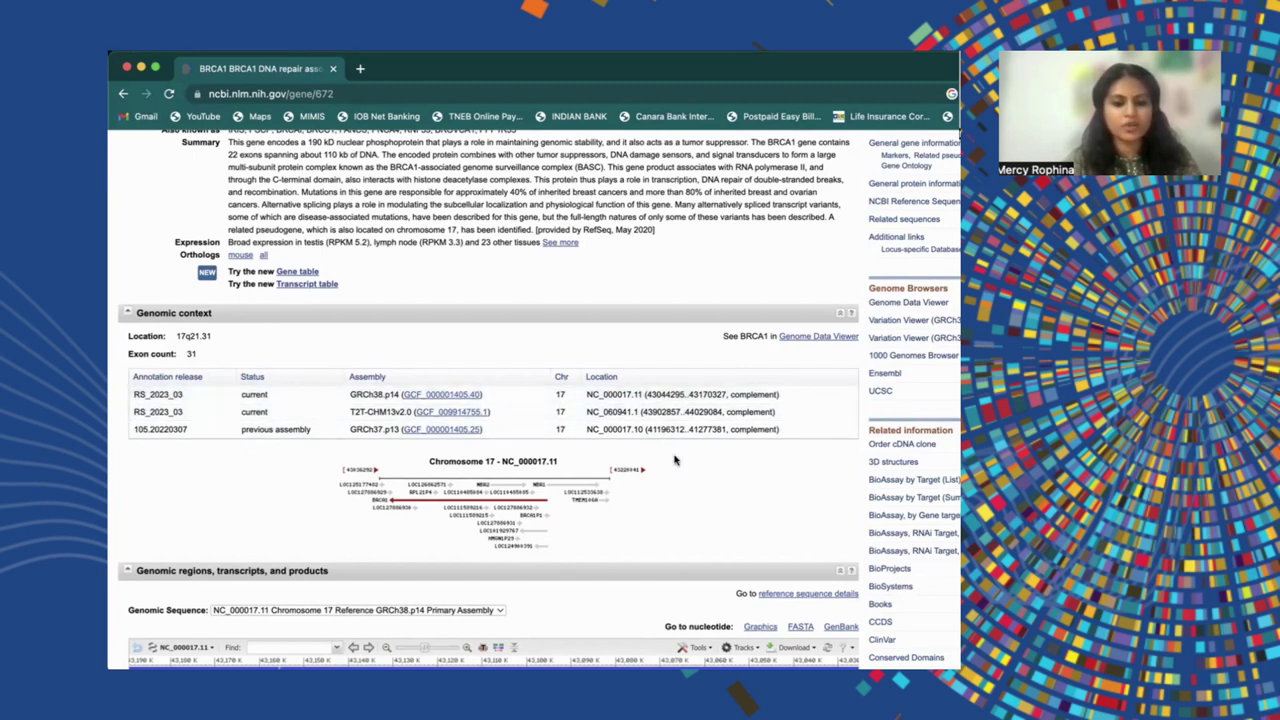
scroll(676, 463, down, 3)
scroll(677, 463, down, 1)
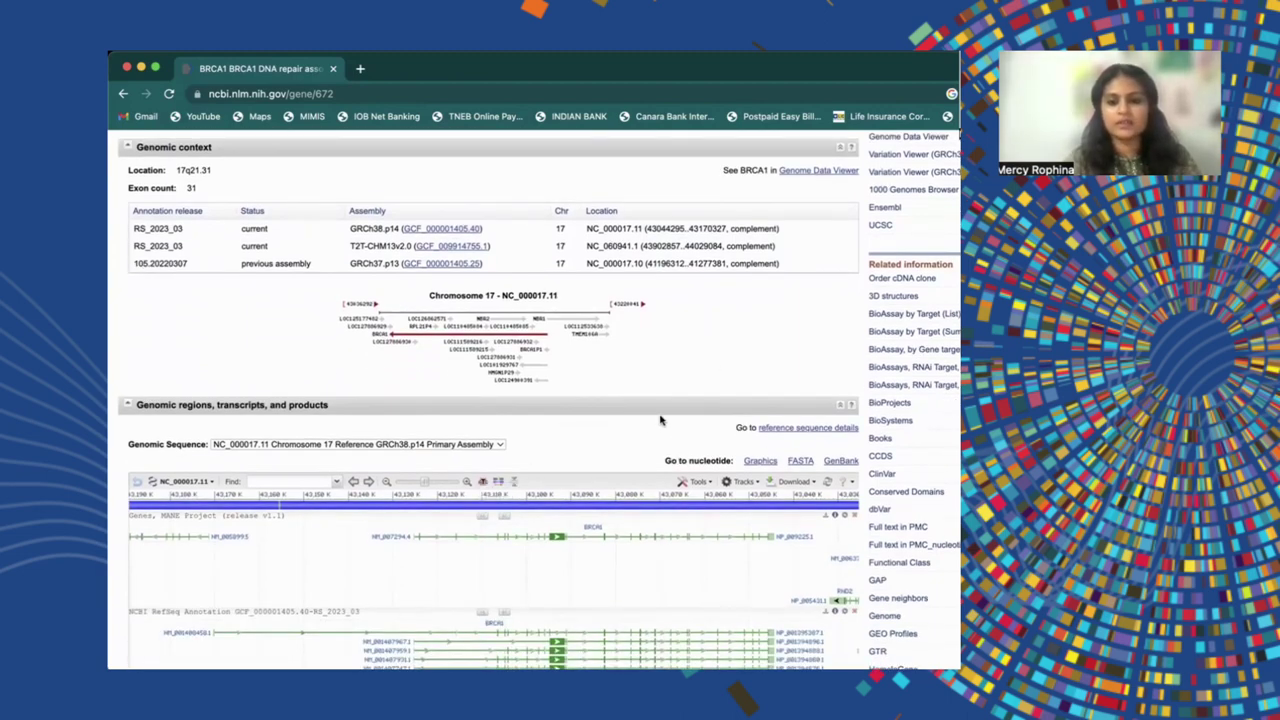
scroll(660, 420, down, 1)
scroll(660, 420, down, 5)
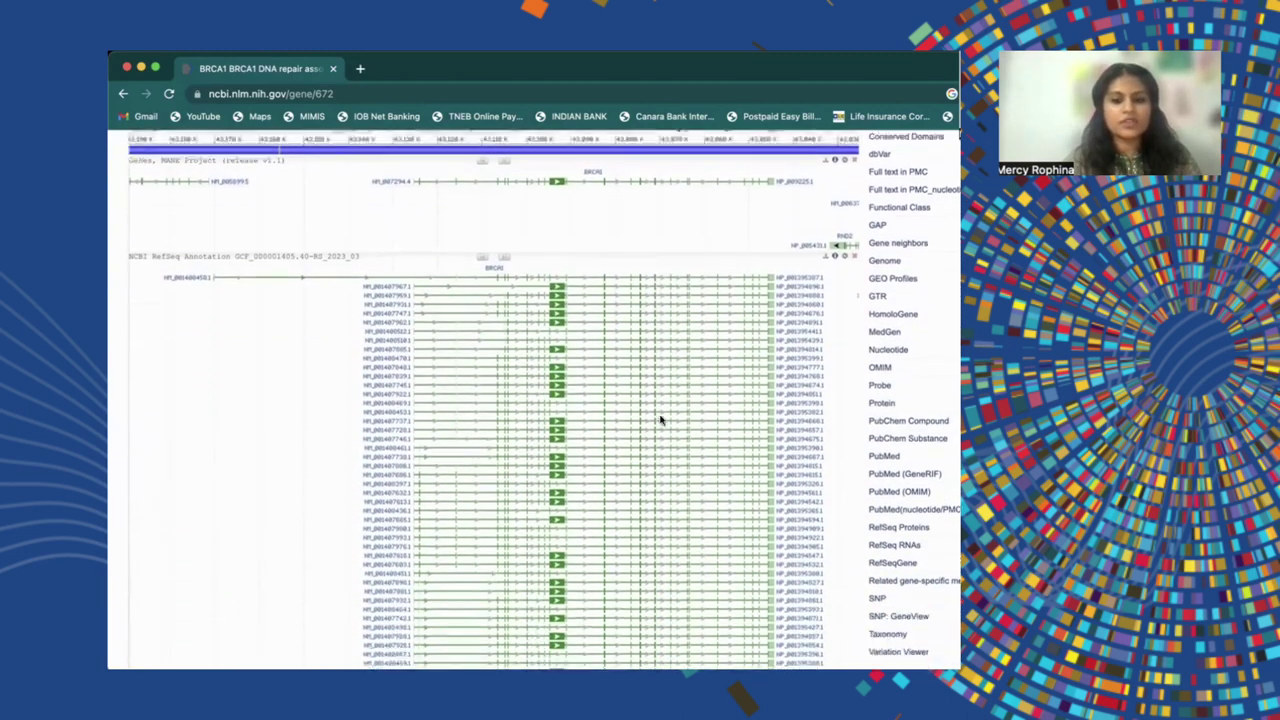
scroll(660, 420, up, 5)
scroll(660, 420, down, 10)
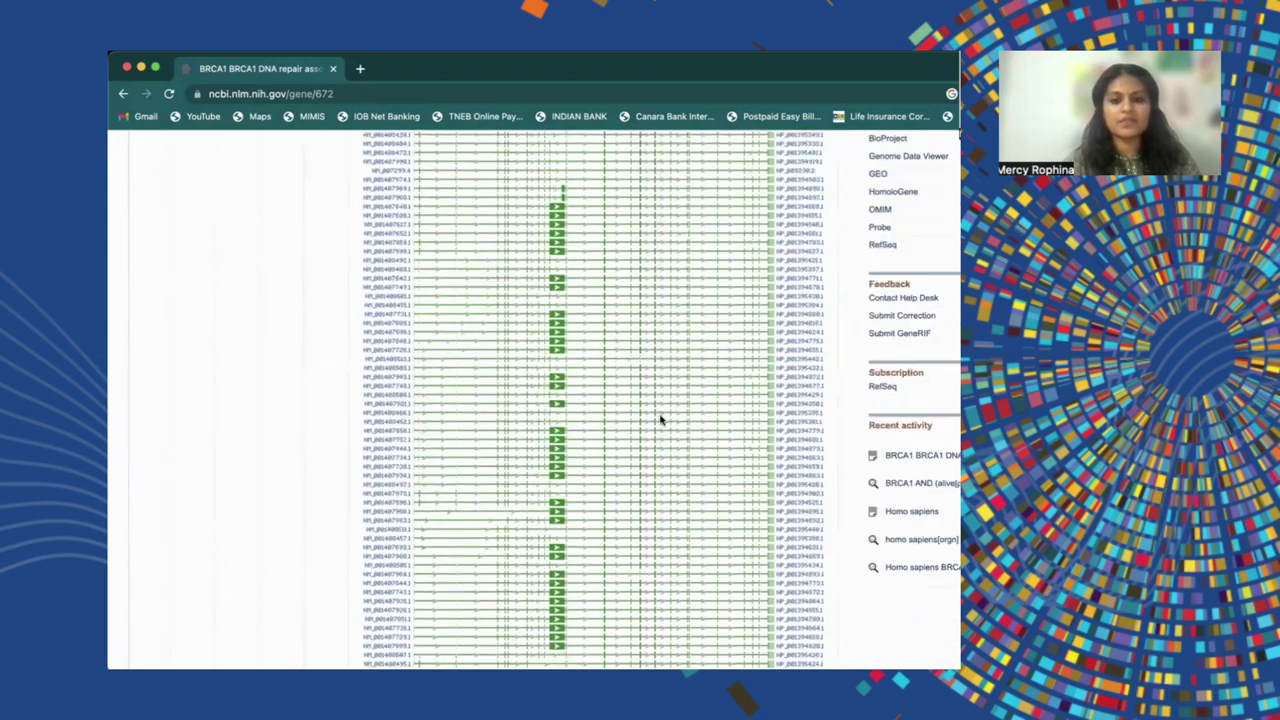
scroll(660, 420, up, 10)
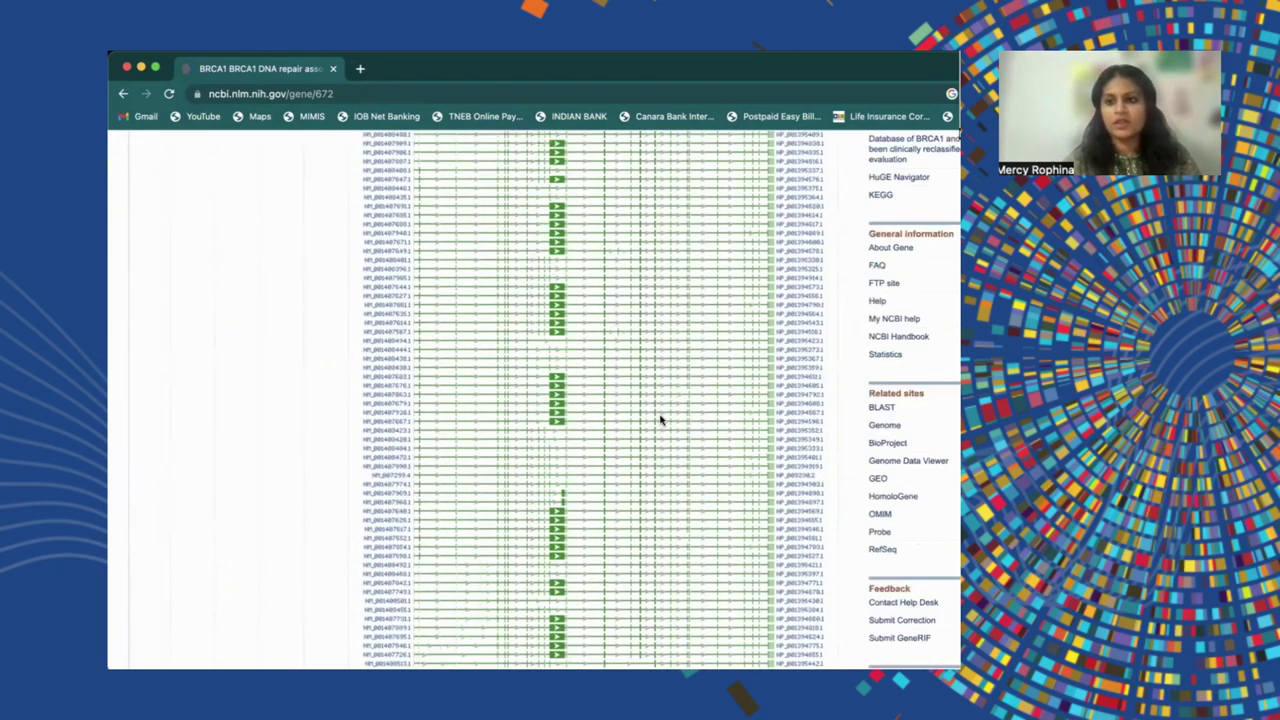
scroll(660, 420, up, 5)
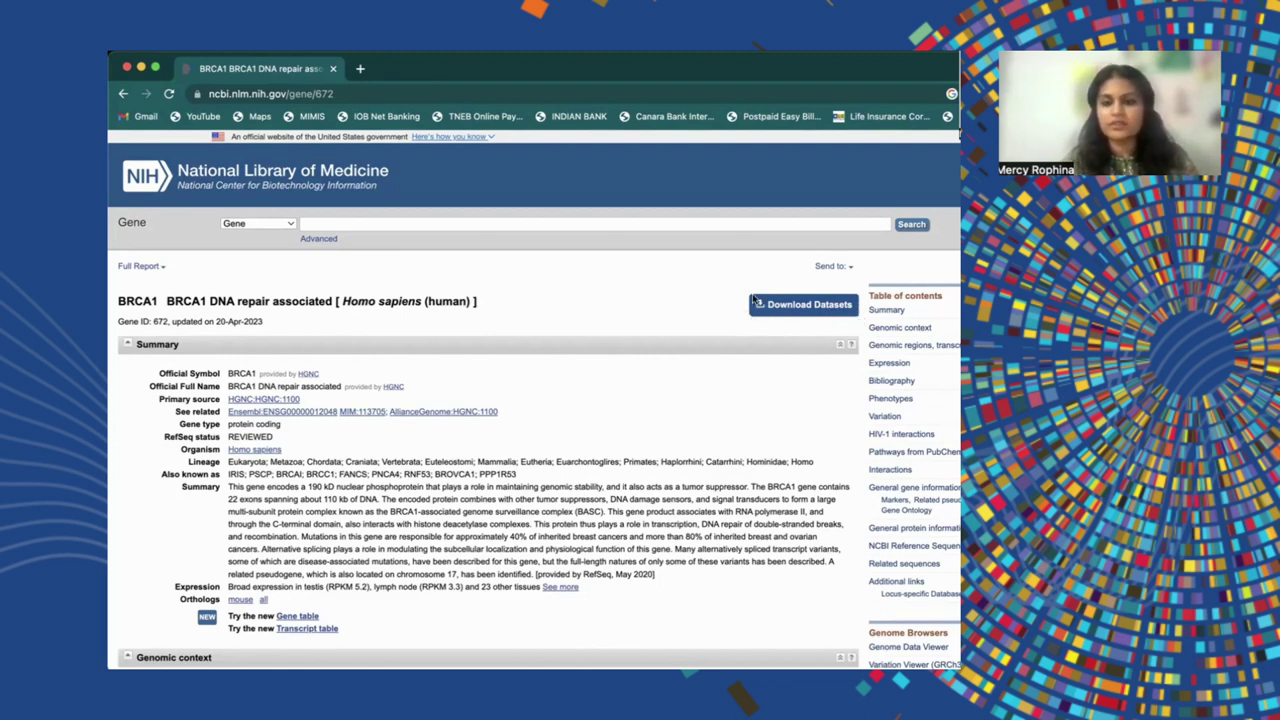
Step: Download BRCA1_datasets.zip with Gene Sequences (FASTA) kept selected
click(823, 309)
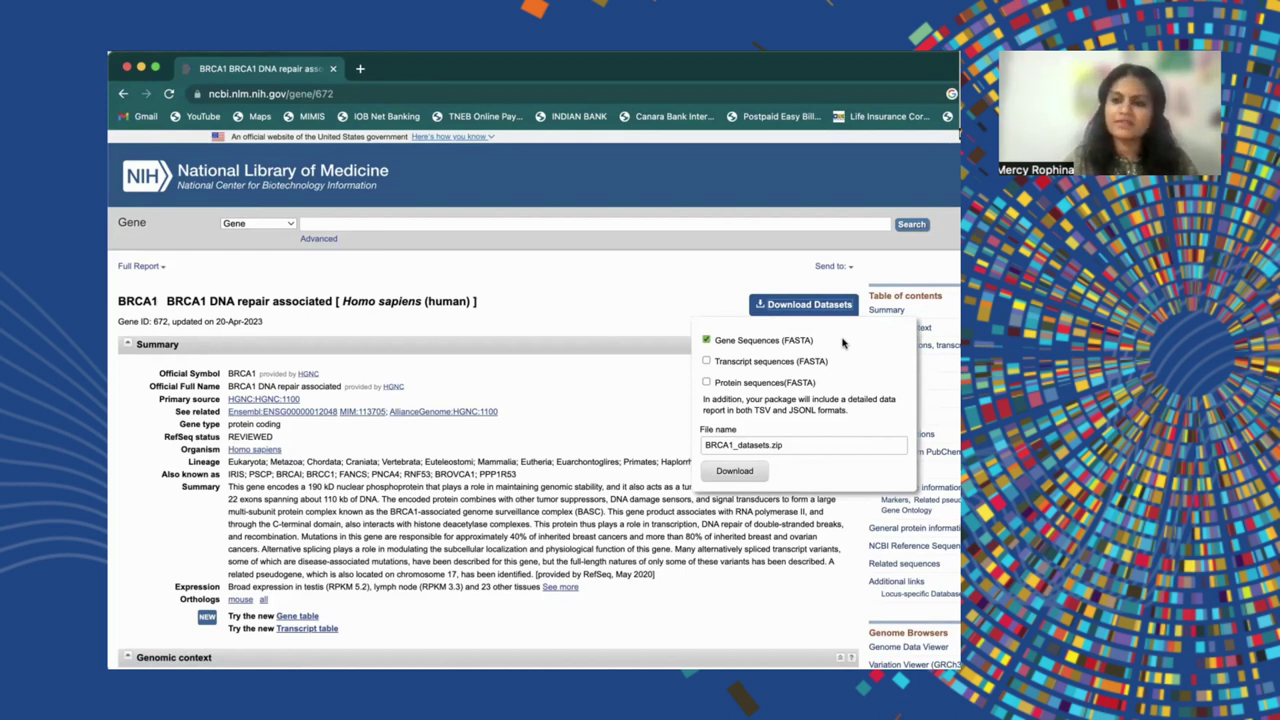
click(707, 341)
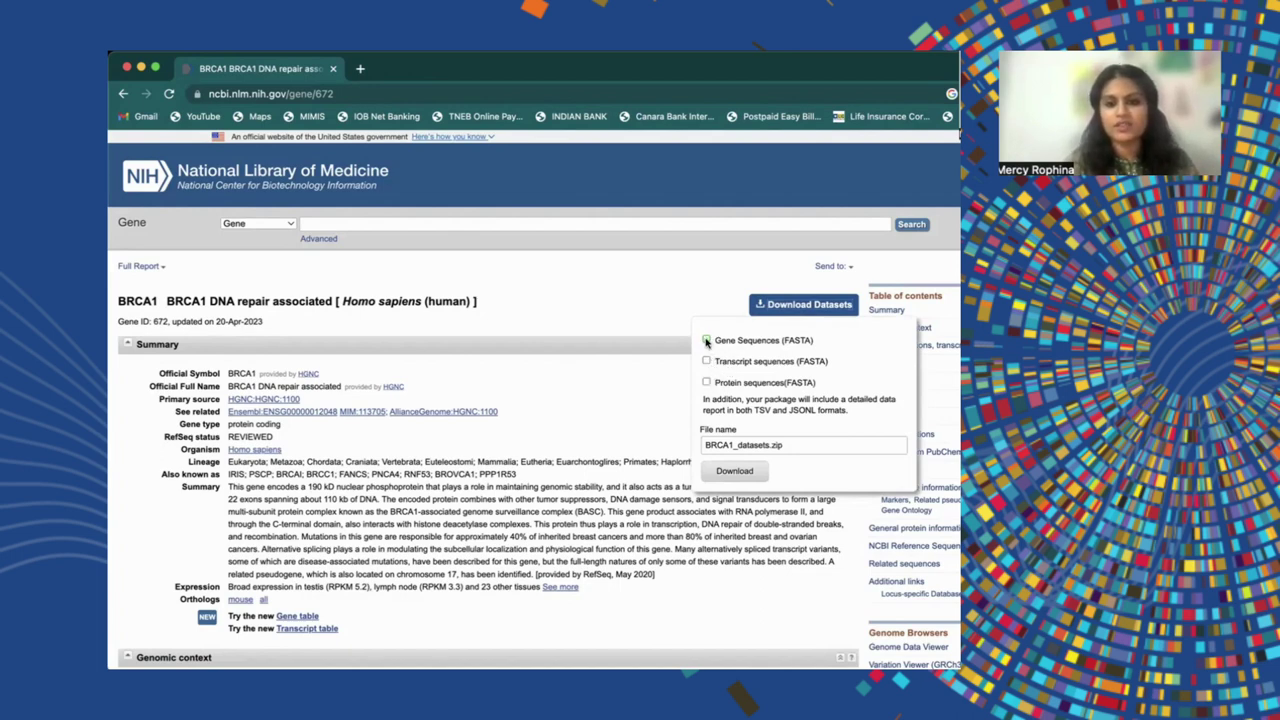
click(707, 341)
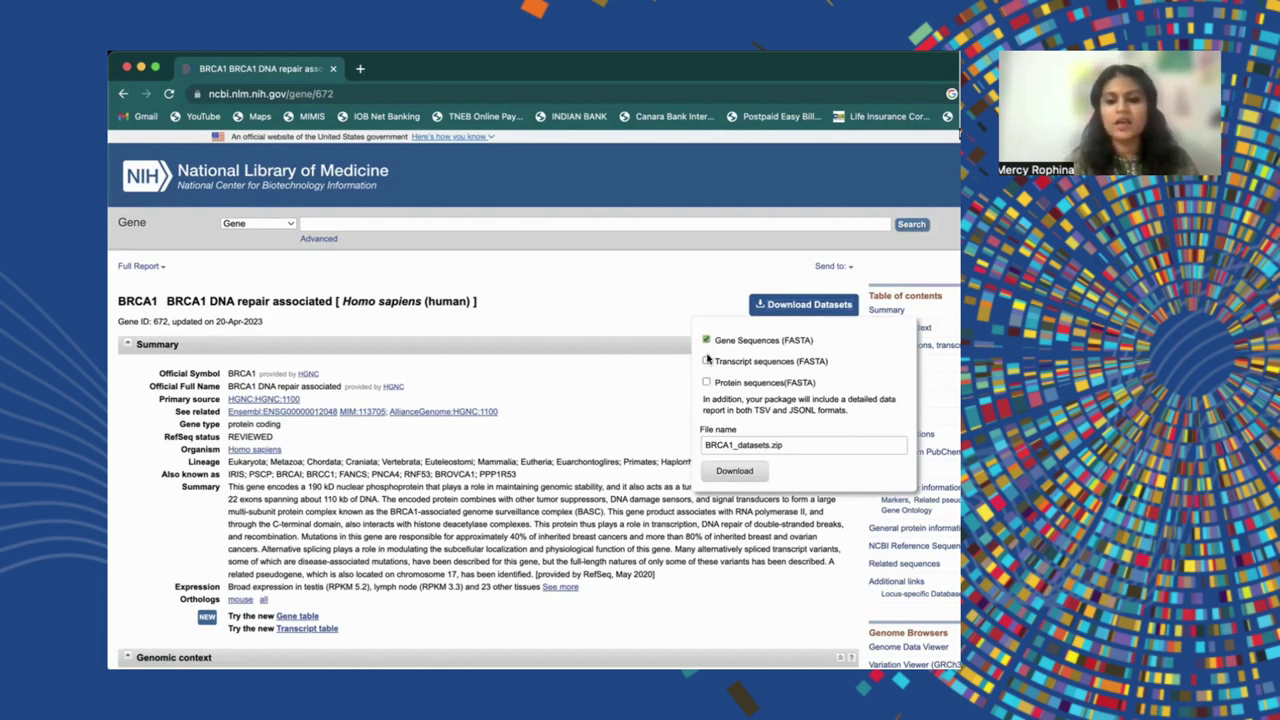
click(738, 474)
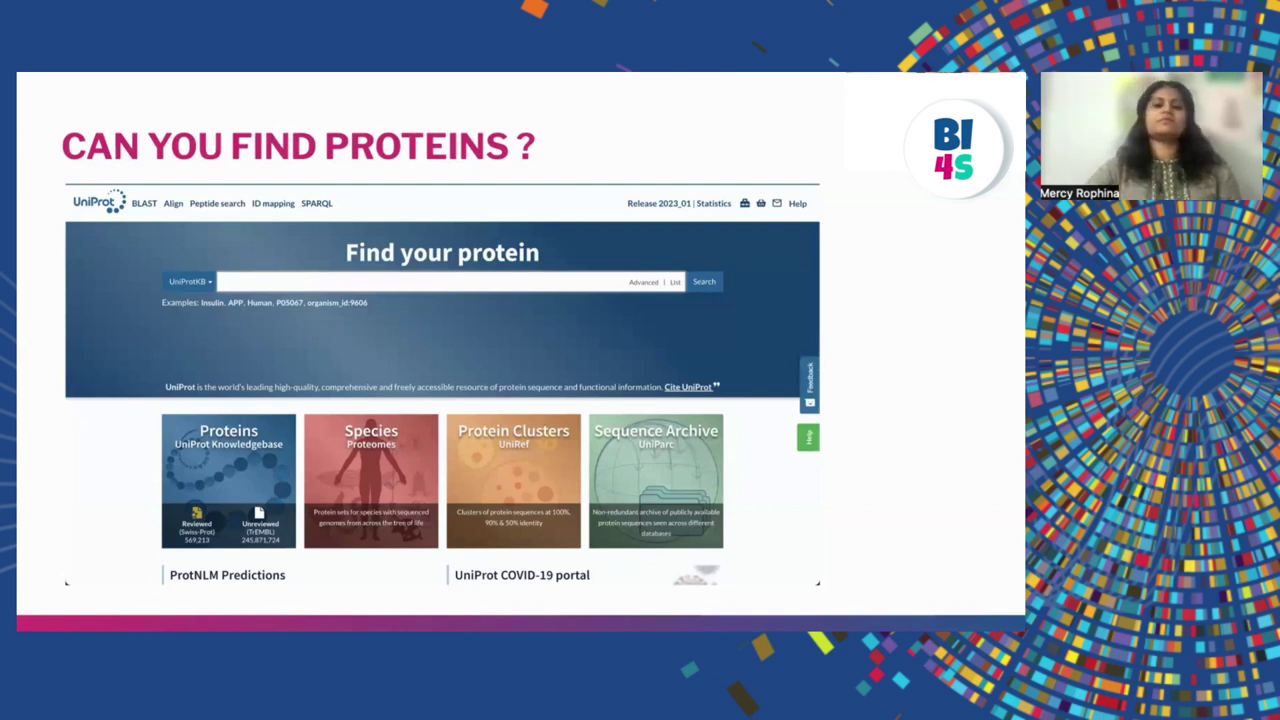
Step: Advance to the slide showing UniProt's BRCA1_HUMAN entry page
key(Right)
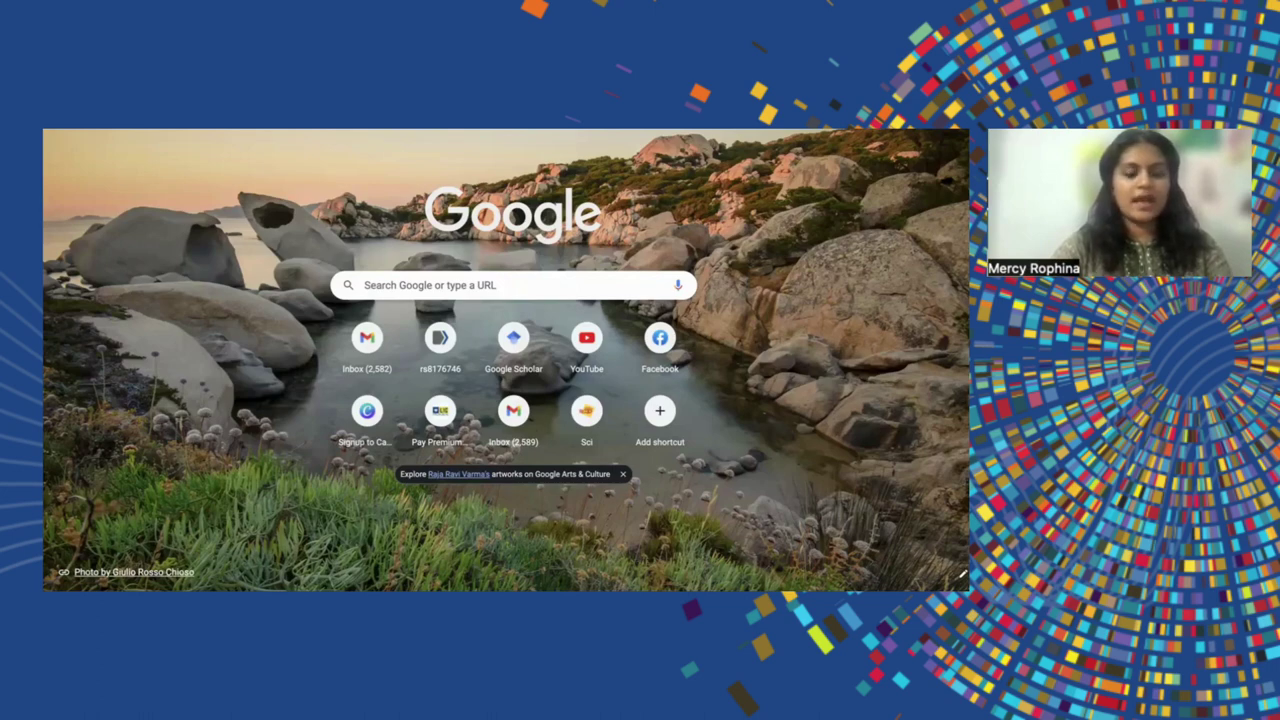
Step: Search Google for UniProt from the Chrome address bar
text(uniprotkb)
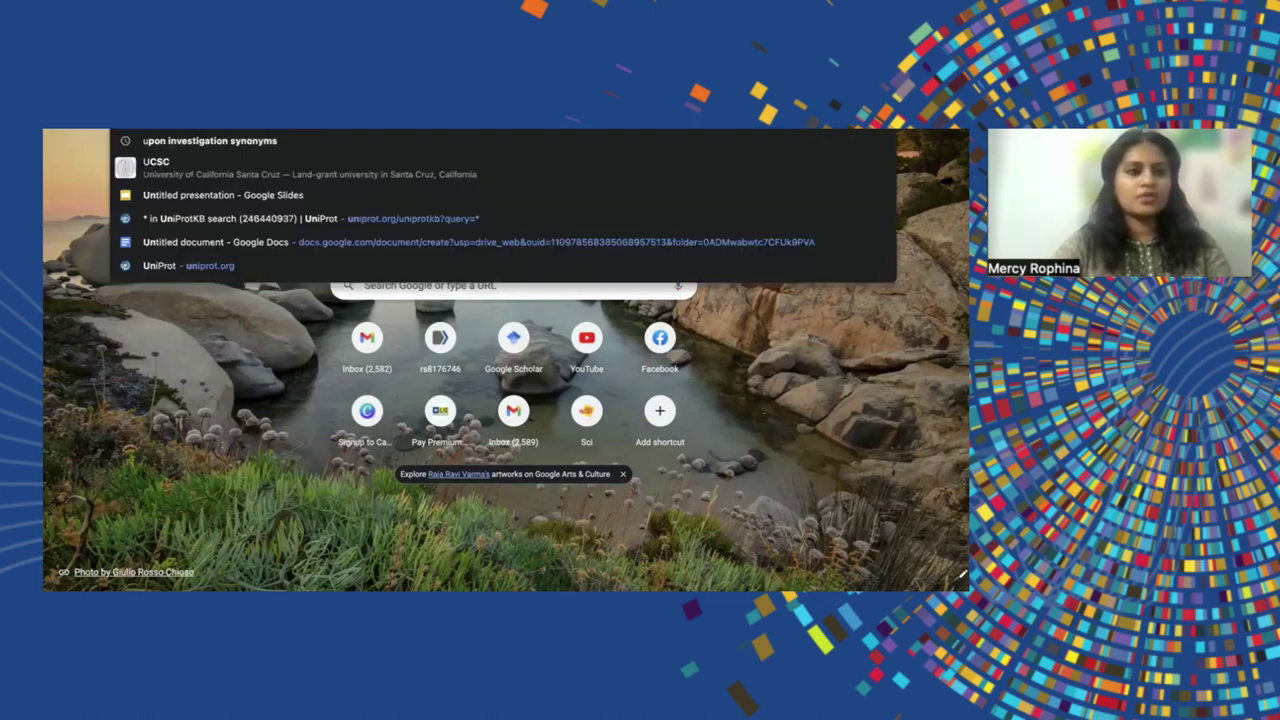
key(BackSpace)
key(BackSpace)
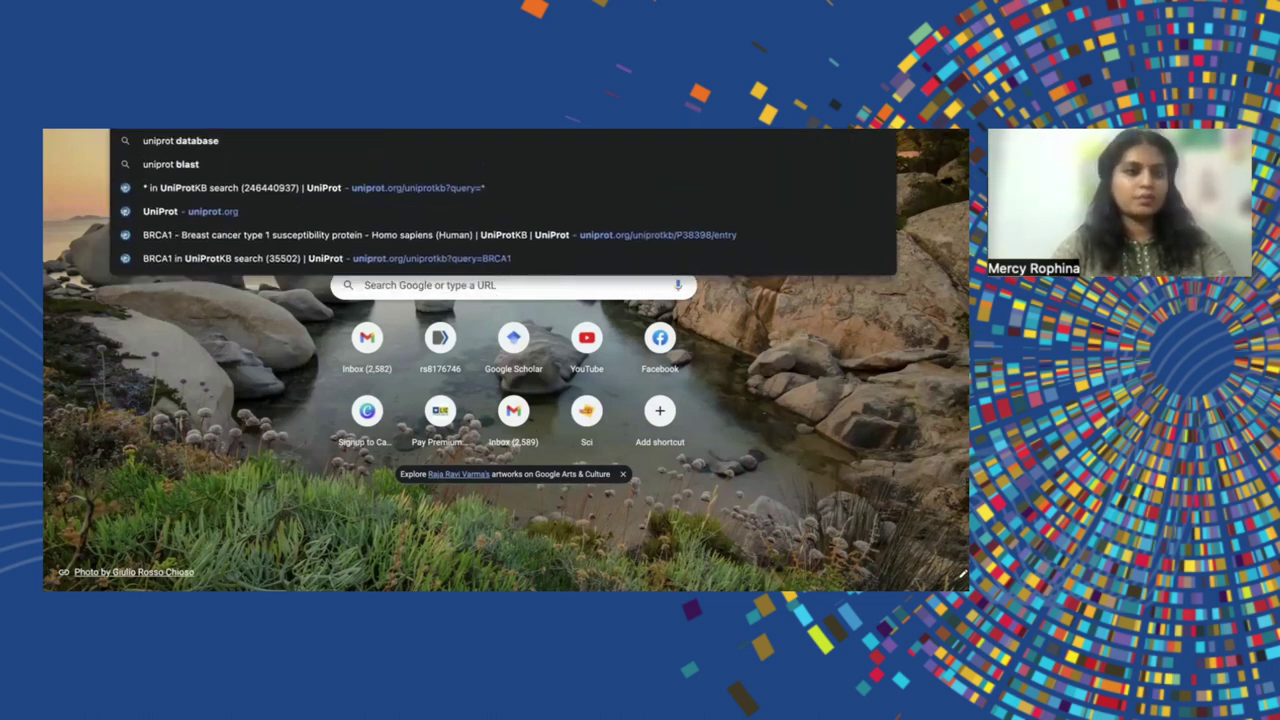
key(Return)
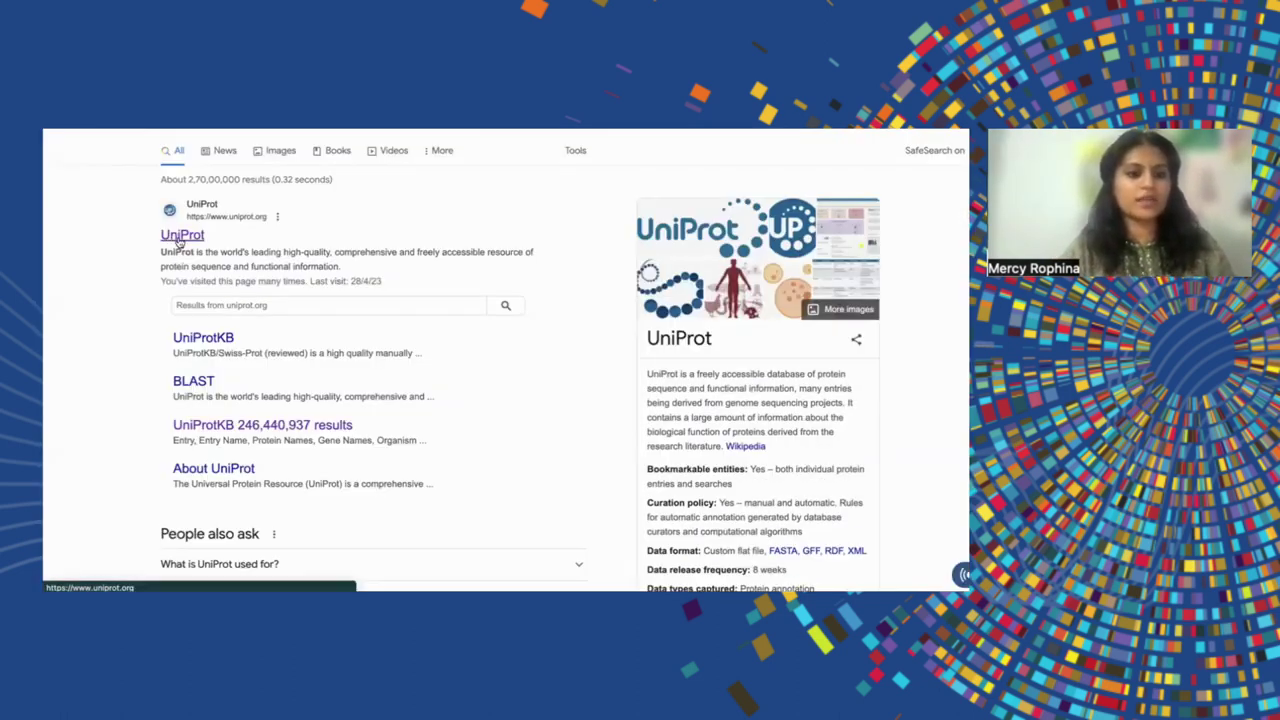
Step: Open the UniProt home page from the top Google result and scroll through it
click(180, 236)
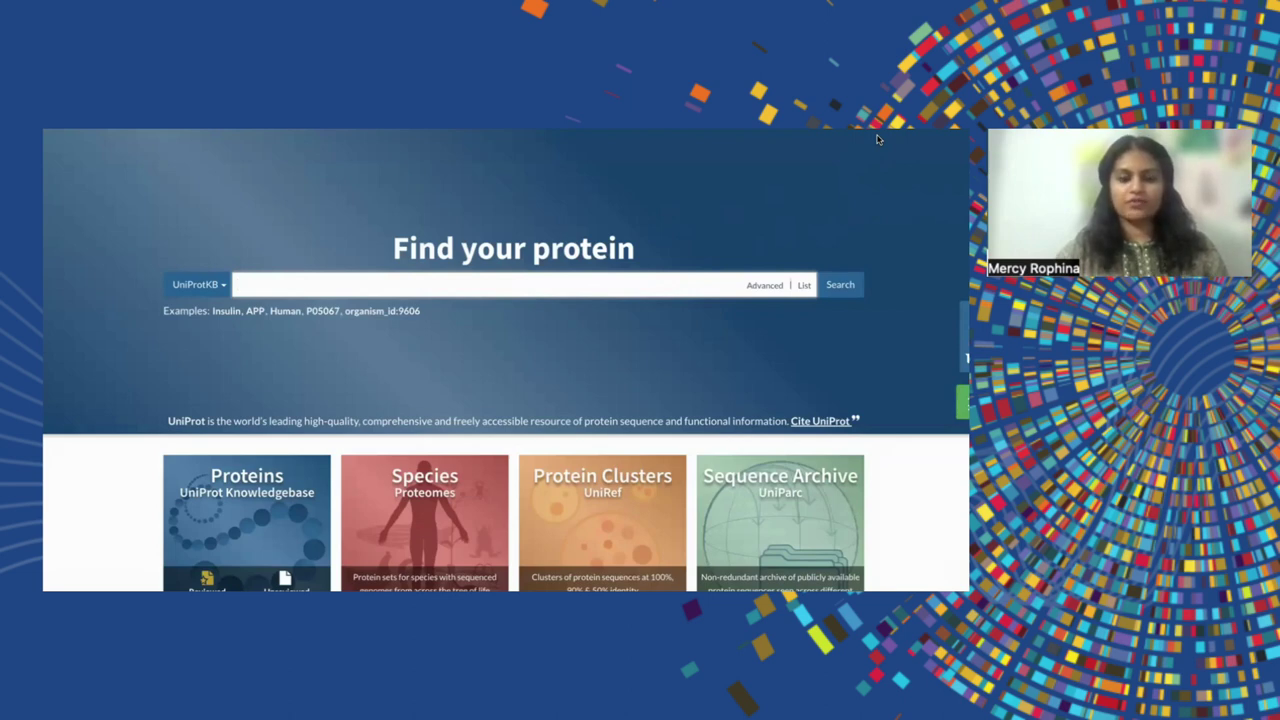
scroll(667, 347, down, 1)
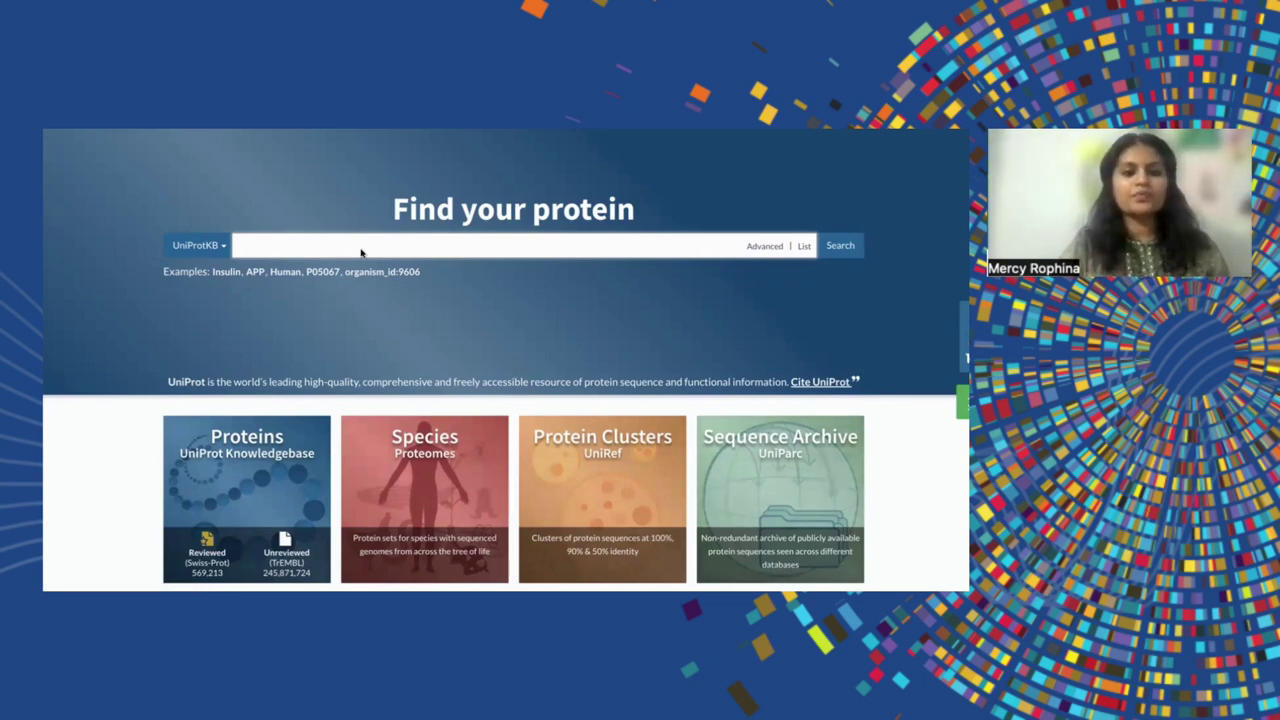
Step: Enter BRCA1 in UniProt's Find your protein search box
text(bB)
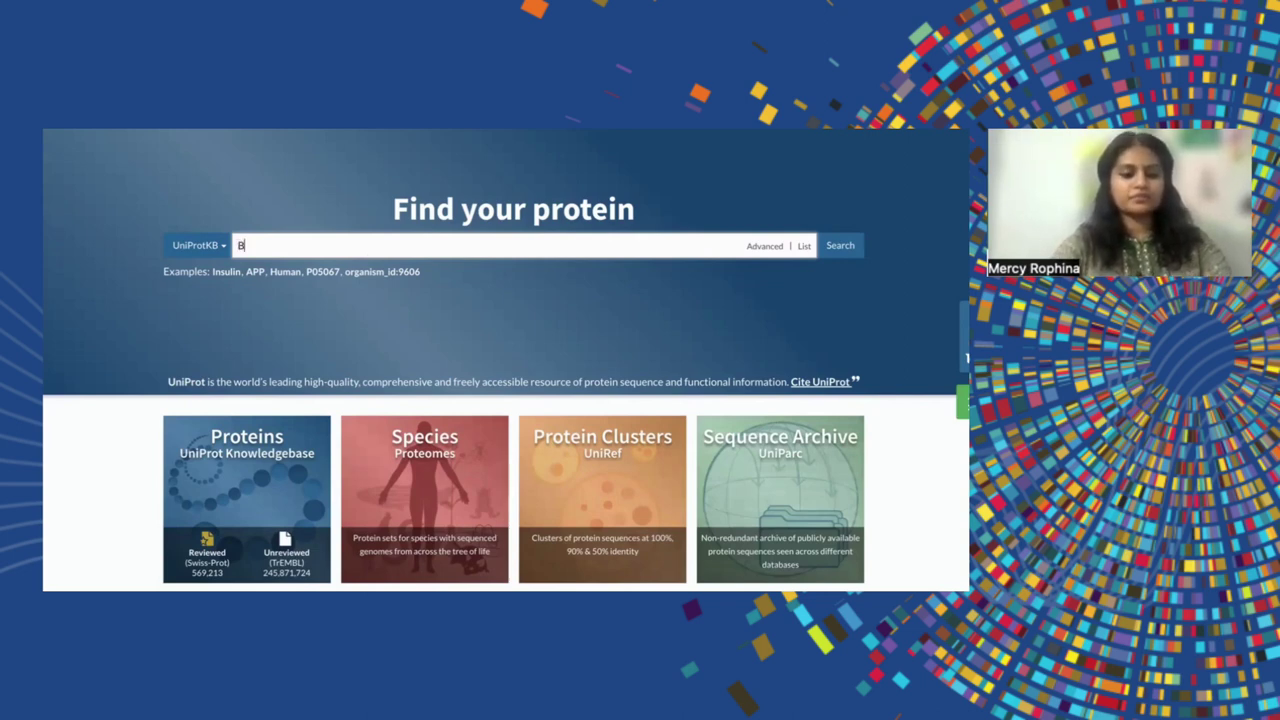
text(RCA1)
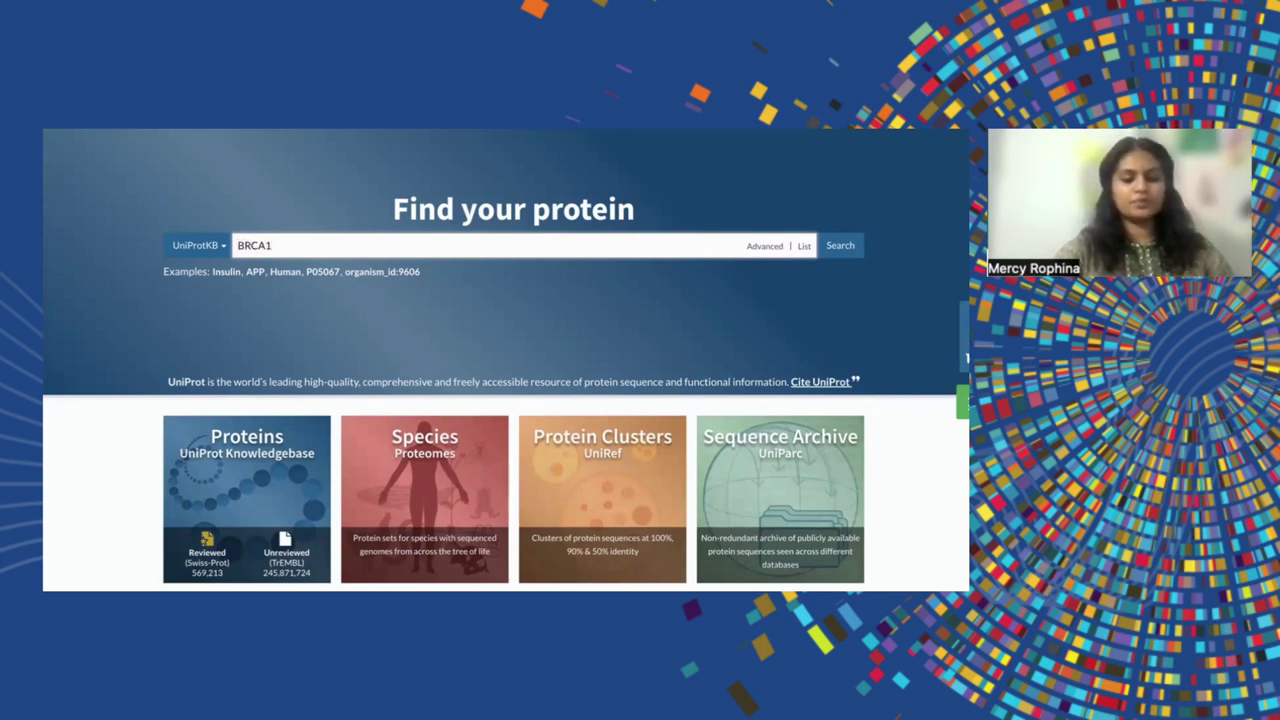
Step: Run the BRCA1 search to list the 35,502 matching UniProtKB entries
click(840, 250)
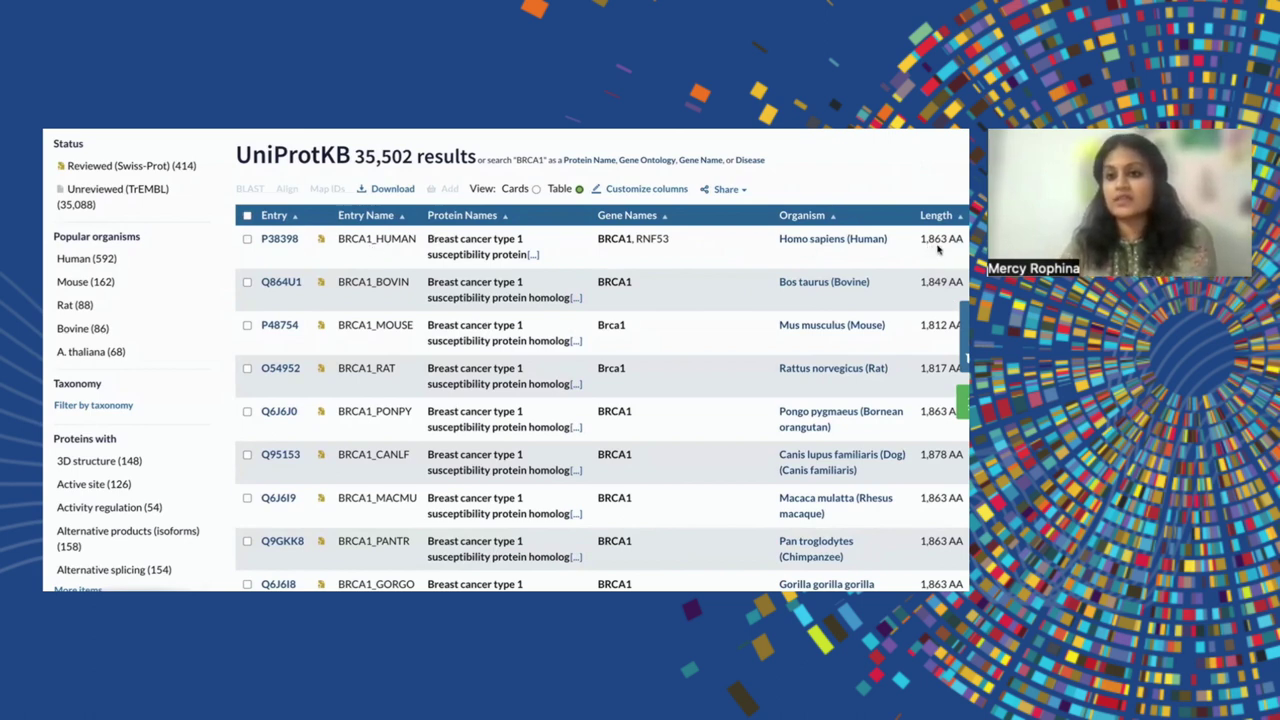
Step: Open entry P38398 (BRCA1_HUMAN) and view its Function and Names & Taxonomy sections
click(281, 242)
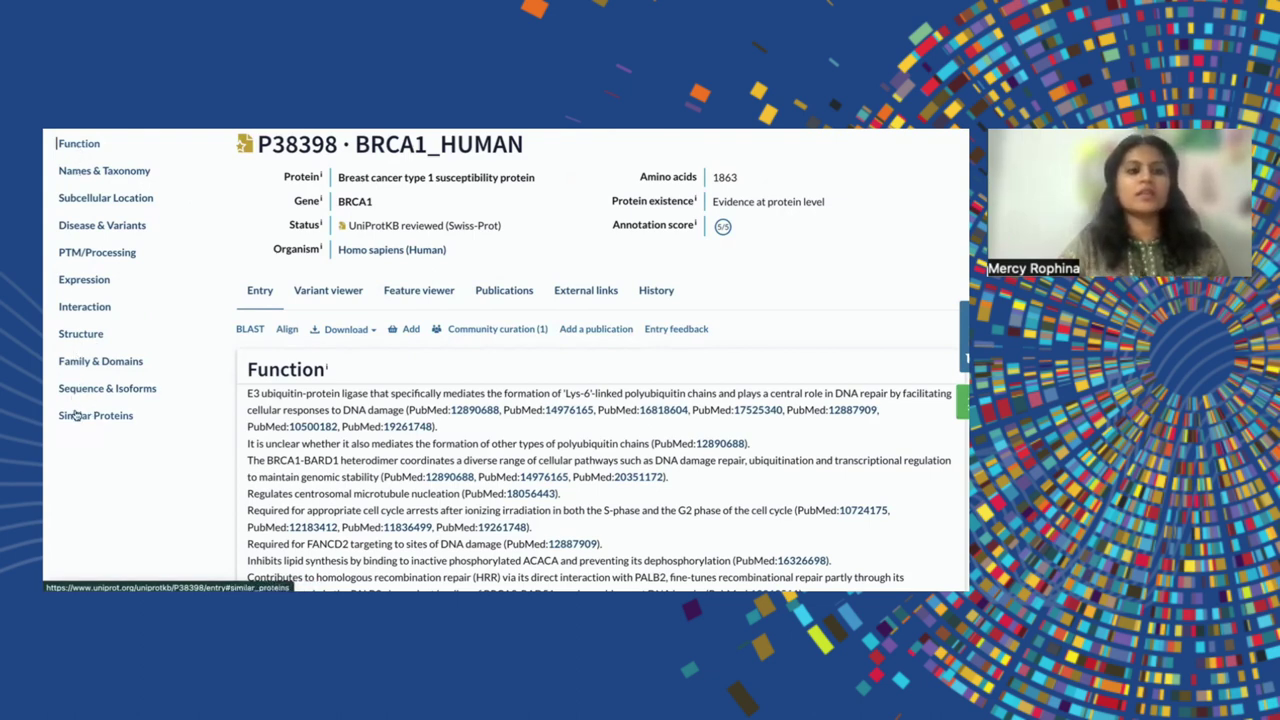
click(77, 147)
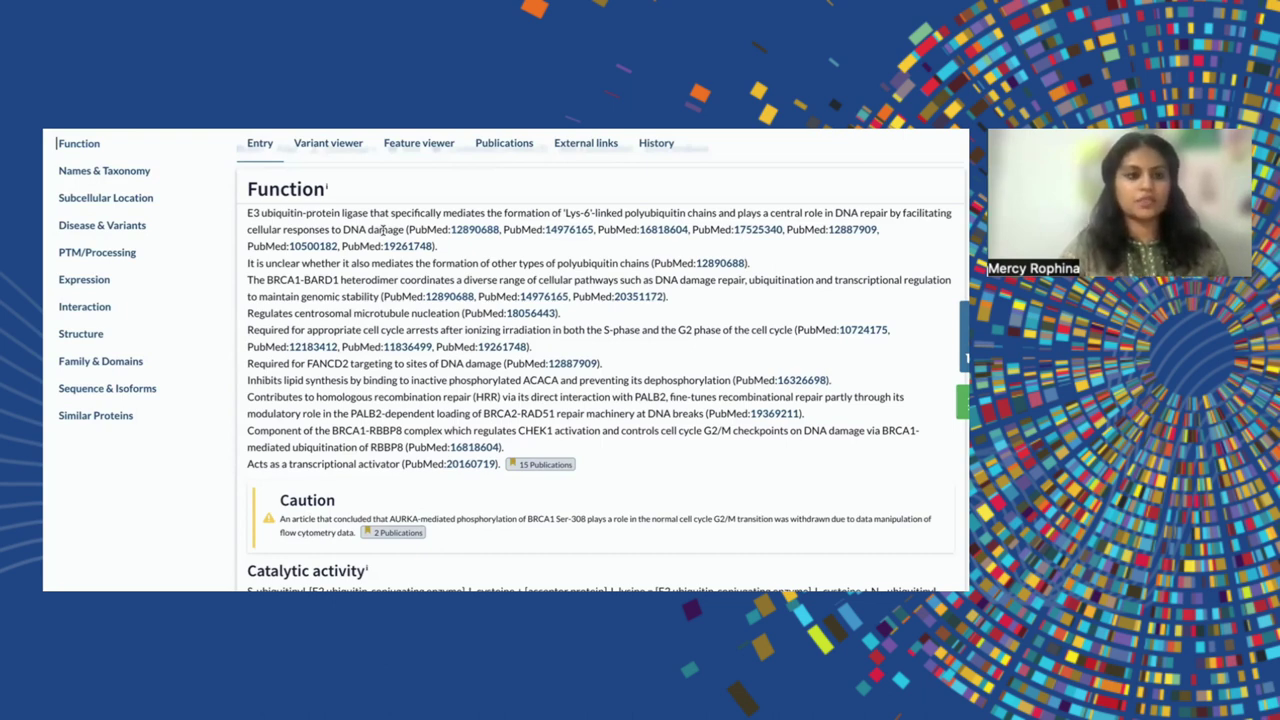
click(122, 174)
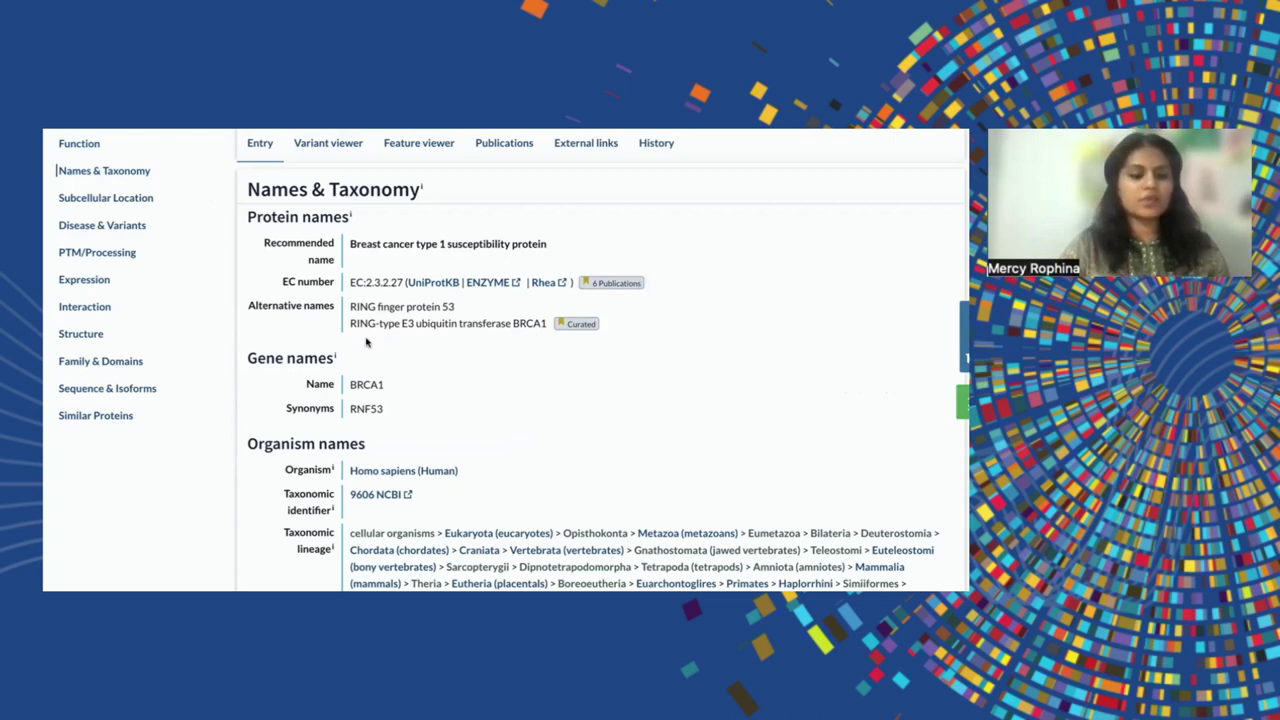
Step: View the P38398 Subcellular Location and Disease & Variants sections
scroll(366, 340, down, 1)
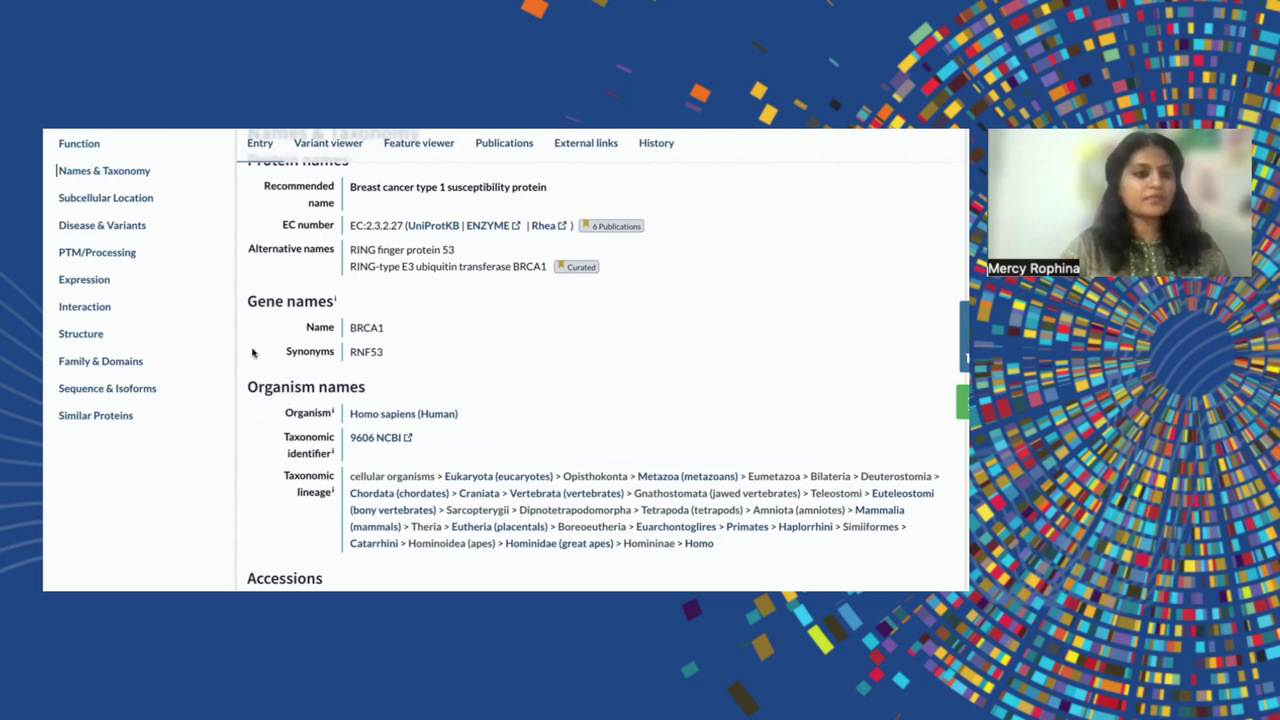
click(113, 203)
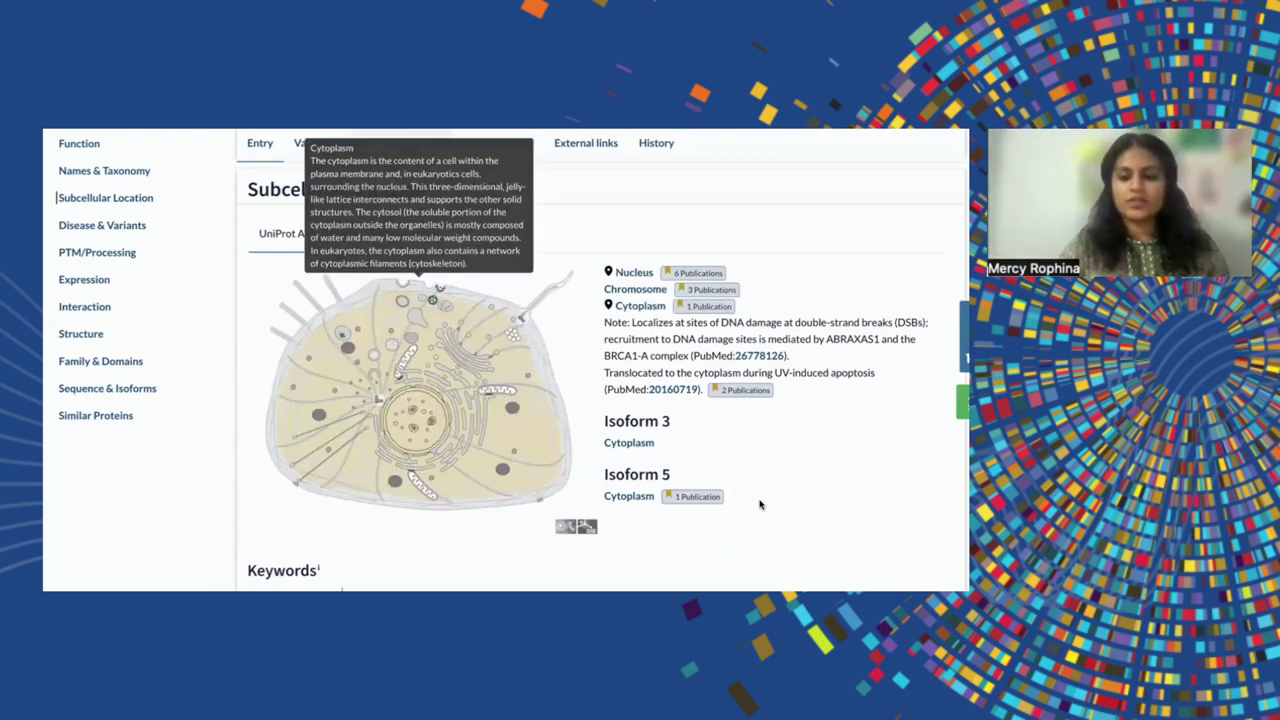
mouse_move(659, 280)
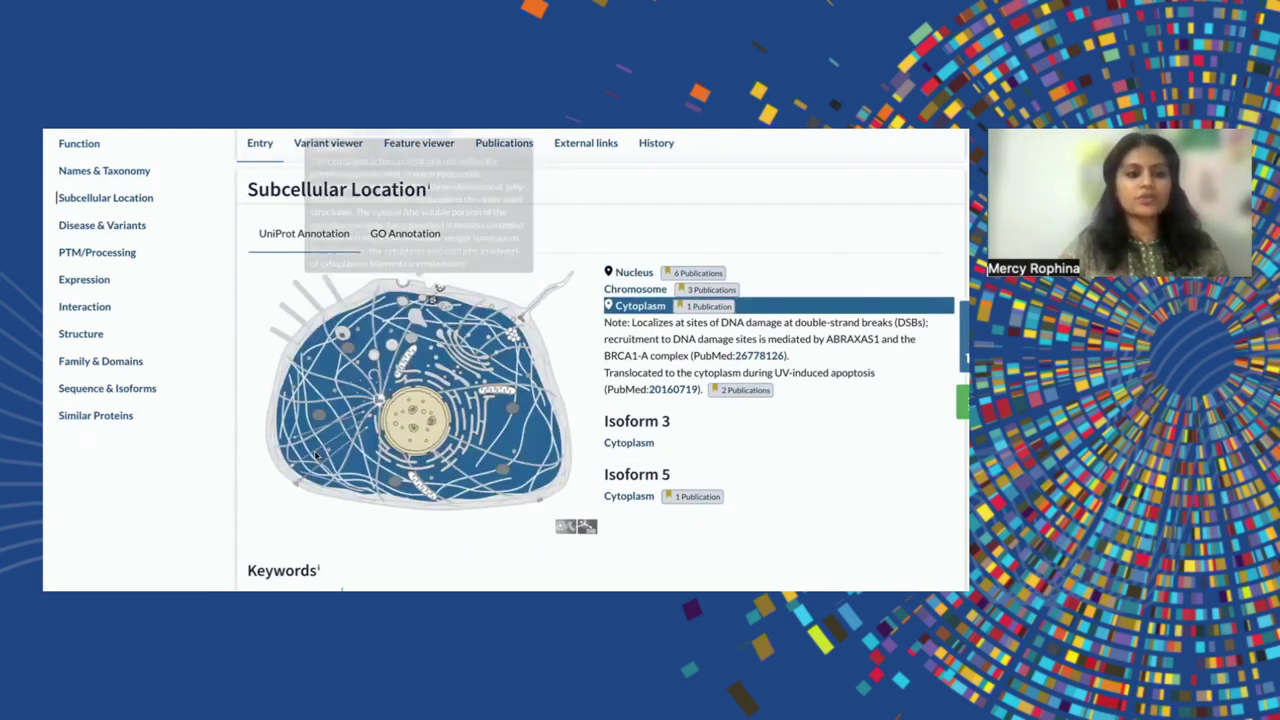
click(98, 226)
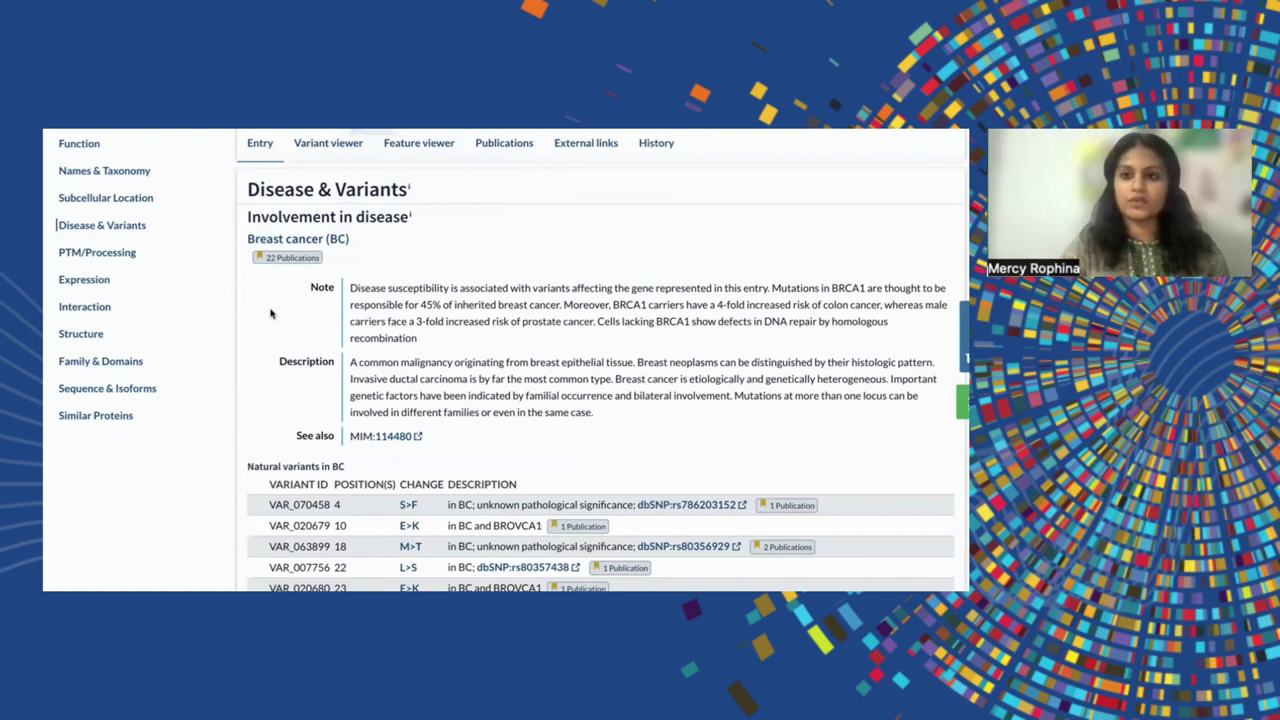
Step: Step through the PTM/Processing, Expression, Interaction and Structure sections of P38398
click(99, 256)
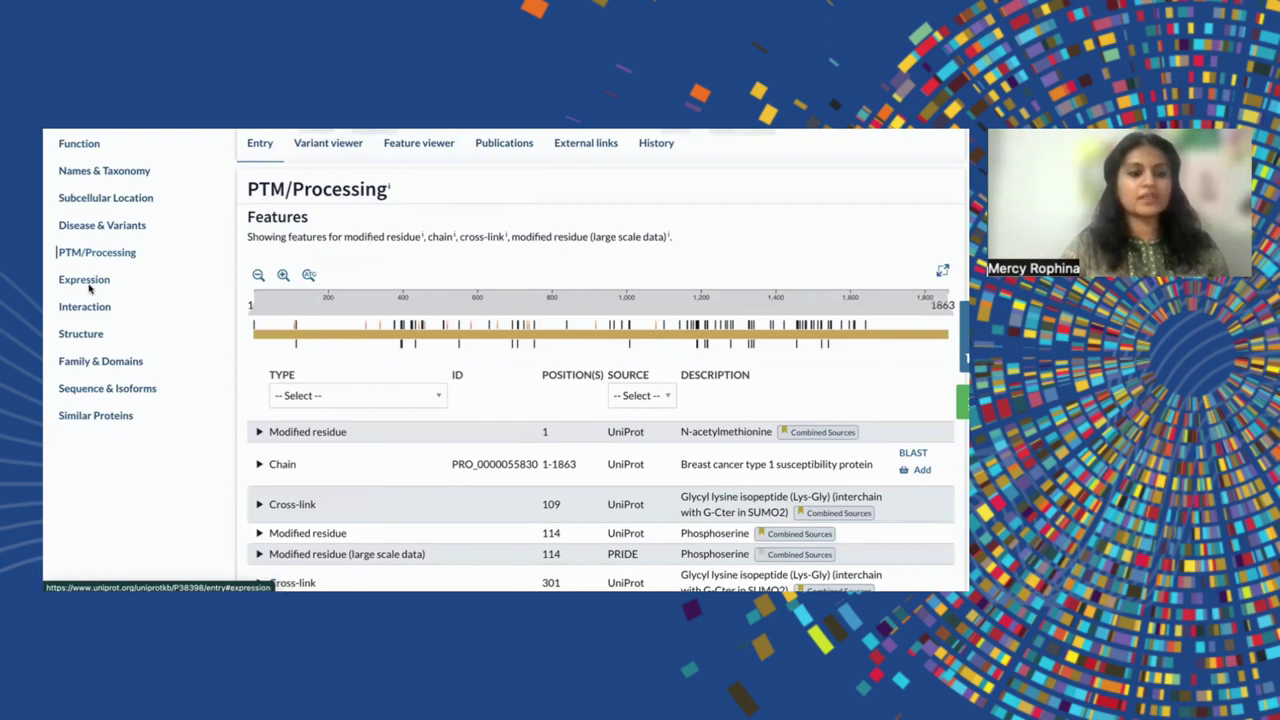
click(88, 286)
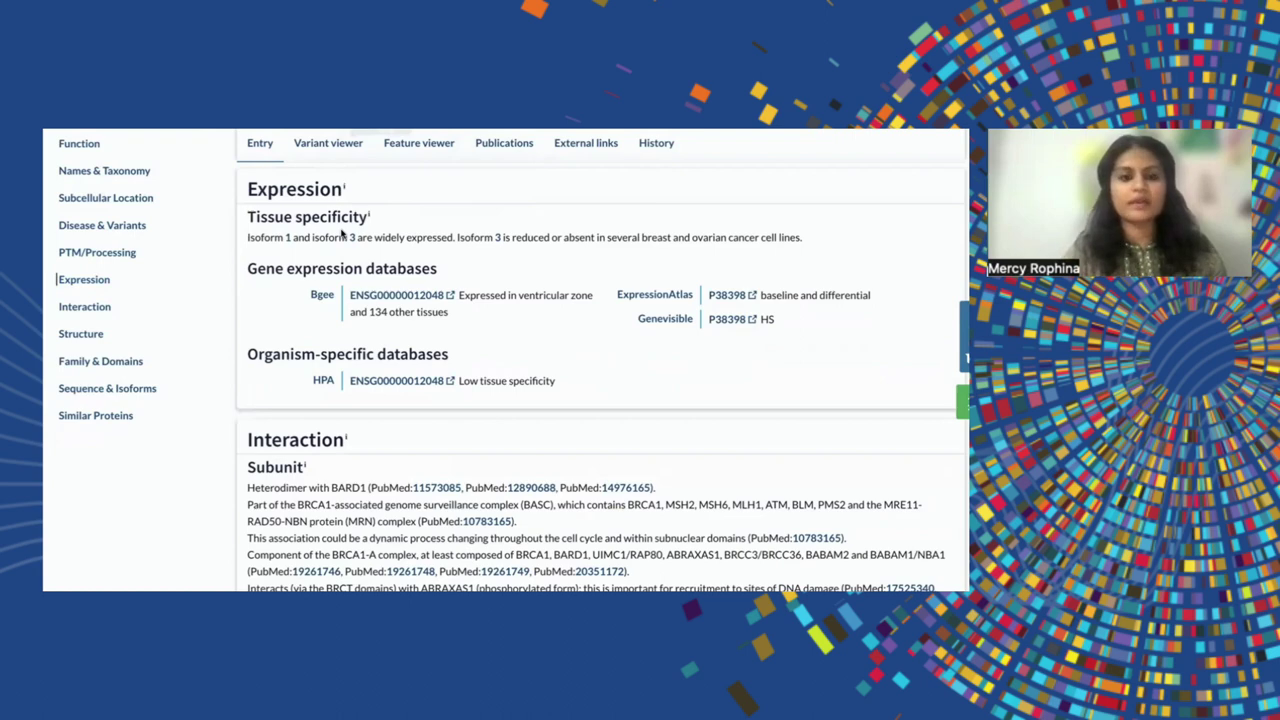
click(85, 307)
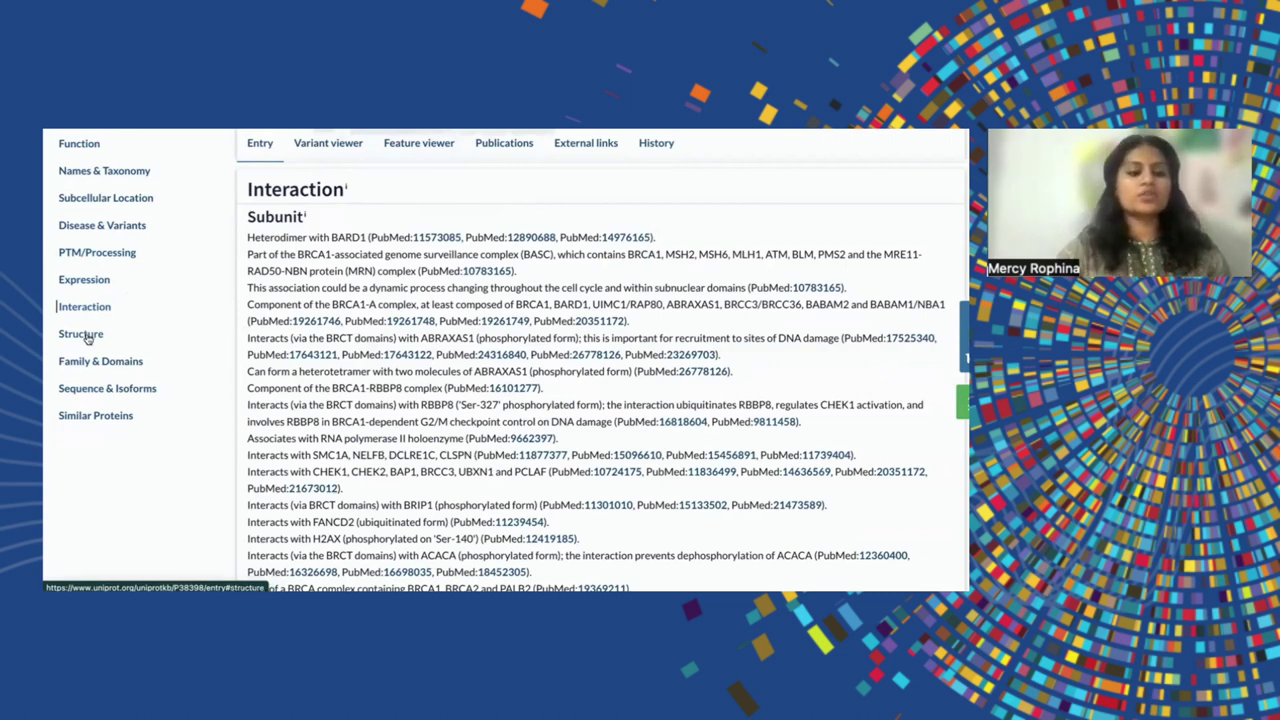
click(89, 333)
scroll(397, 408, down, 1)
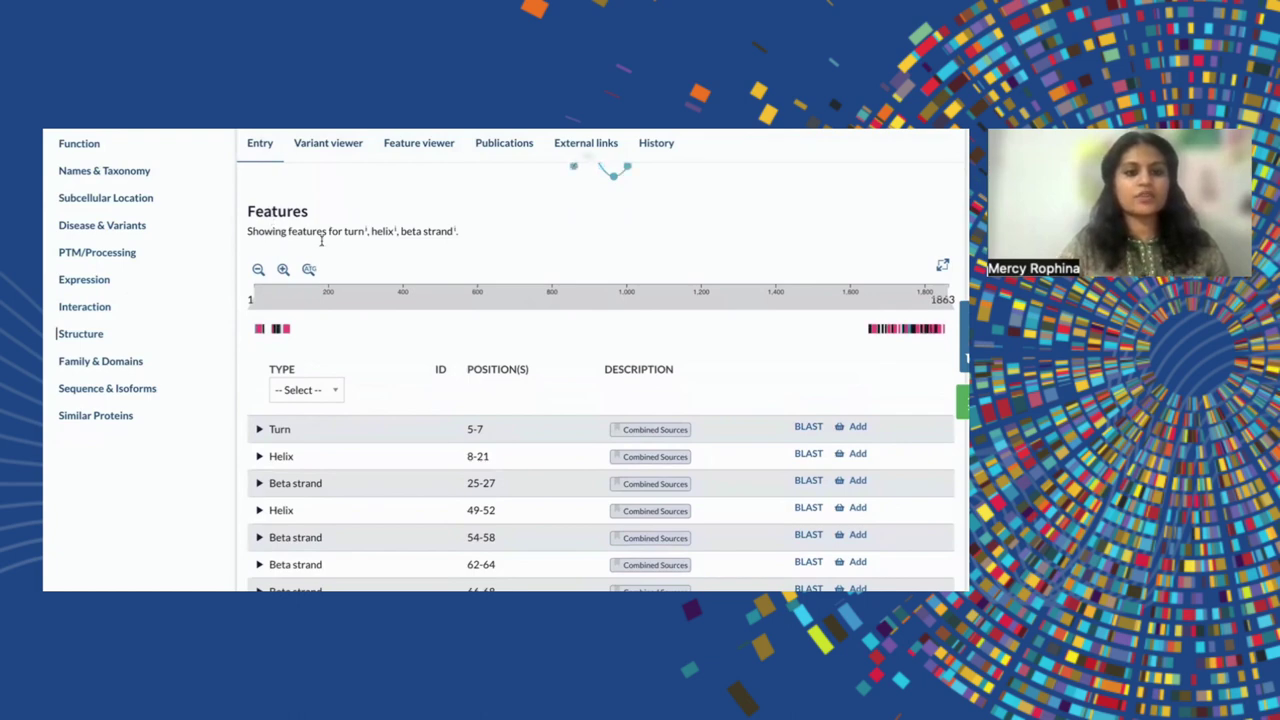
scroll(346, 243, up, 1)
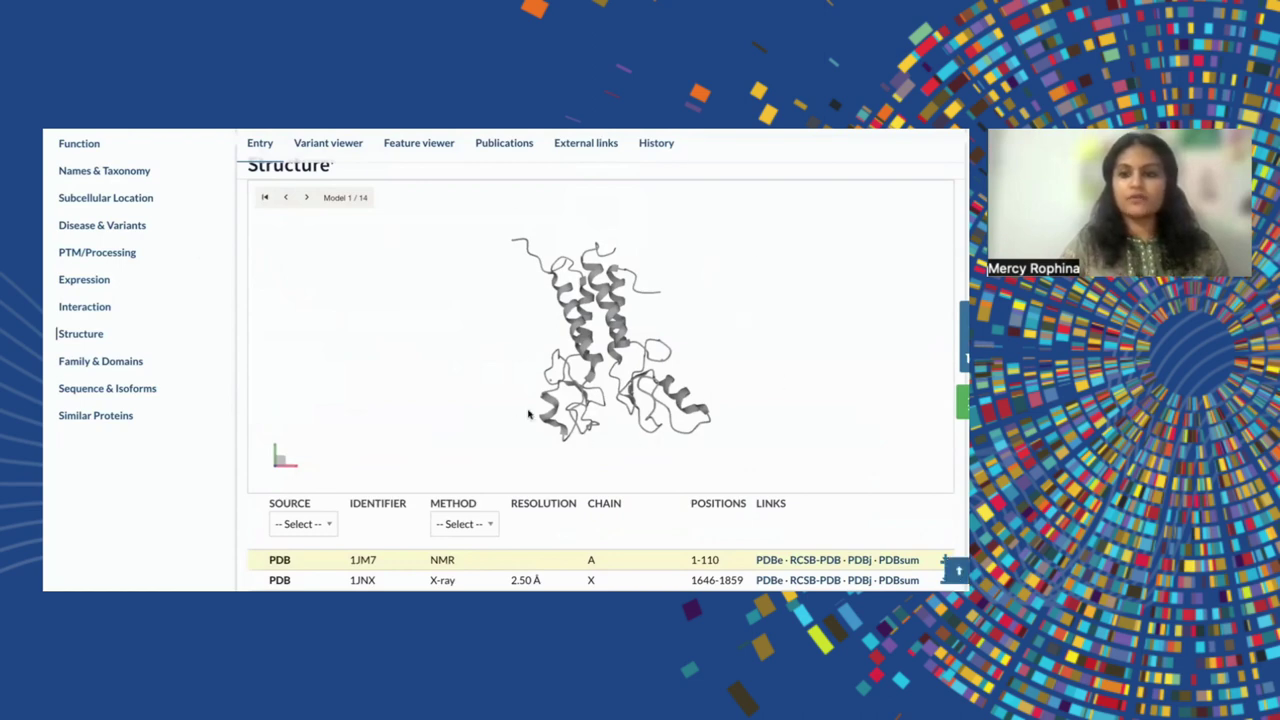
Step: View Family & Domains, then Sequence & Isoforms showing canonical P38398-1 at 1,863 residues
click(100, 364)
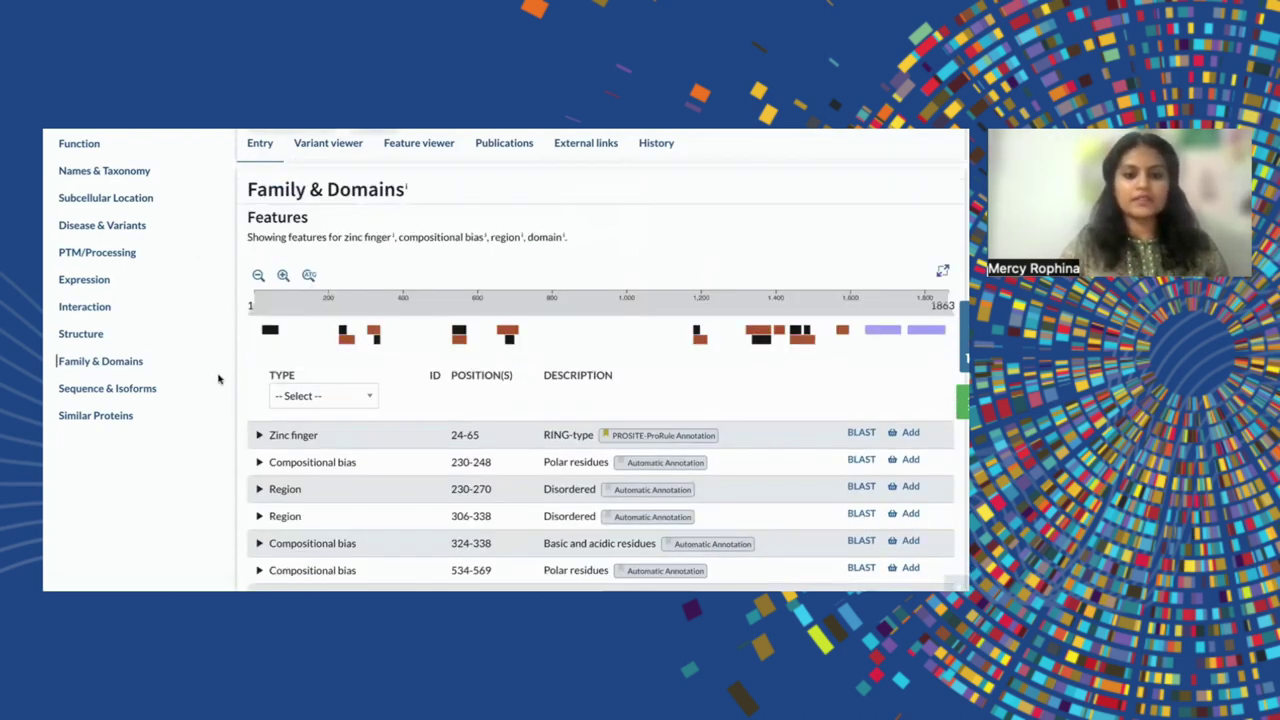
scroll(218, 378, down, 1)
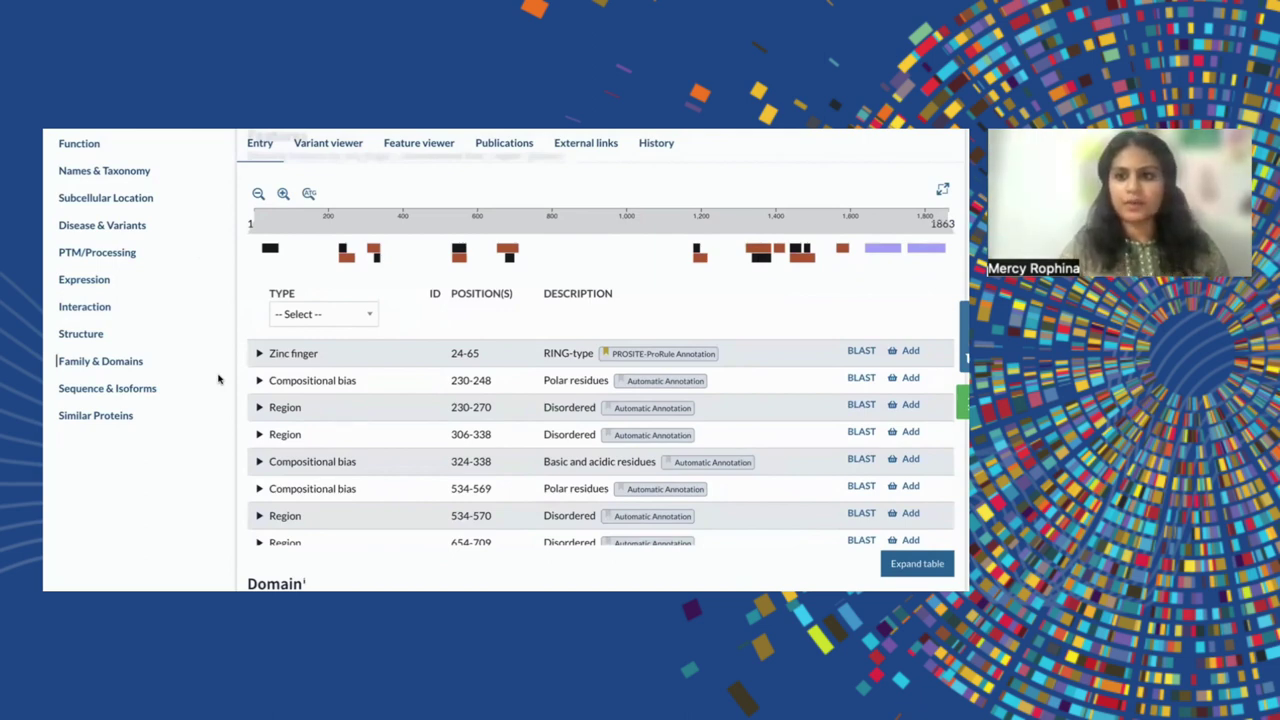
click(126, 392)
scroll(200, 476, down, 1)
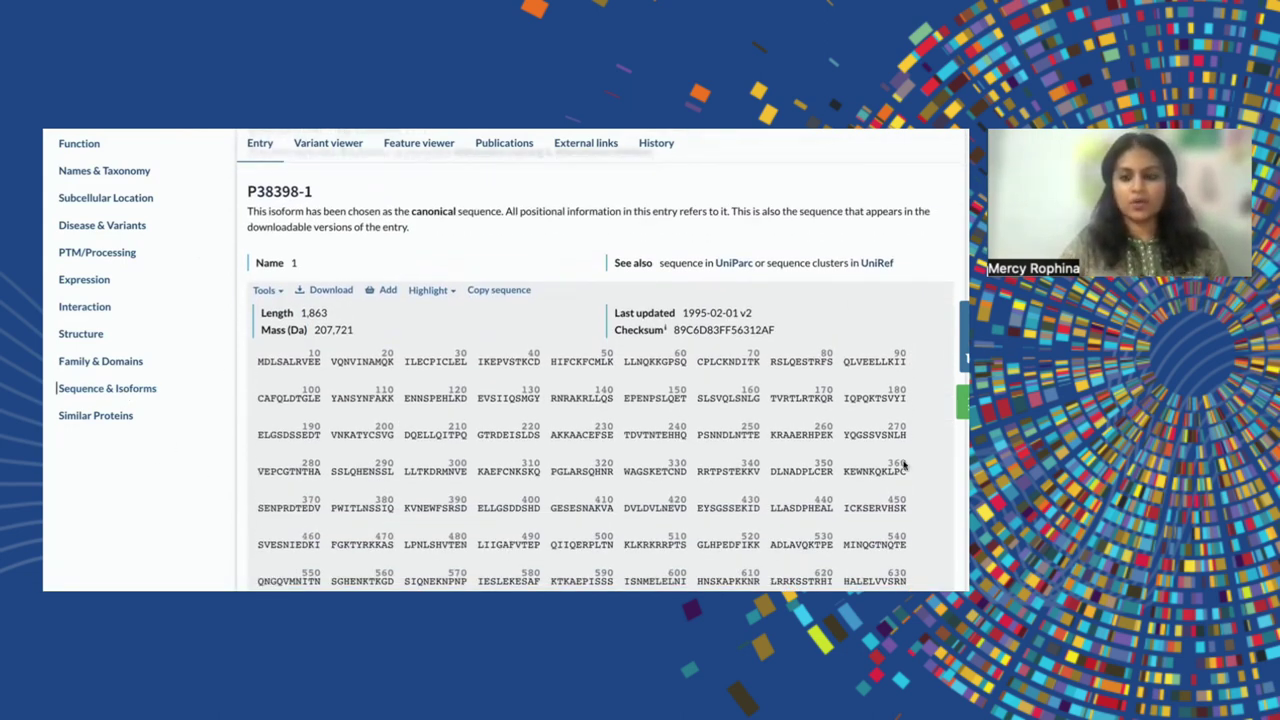
scroll(877, 493, down, 1)
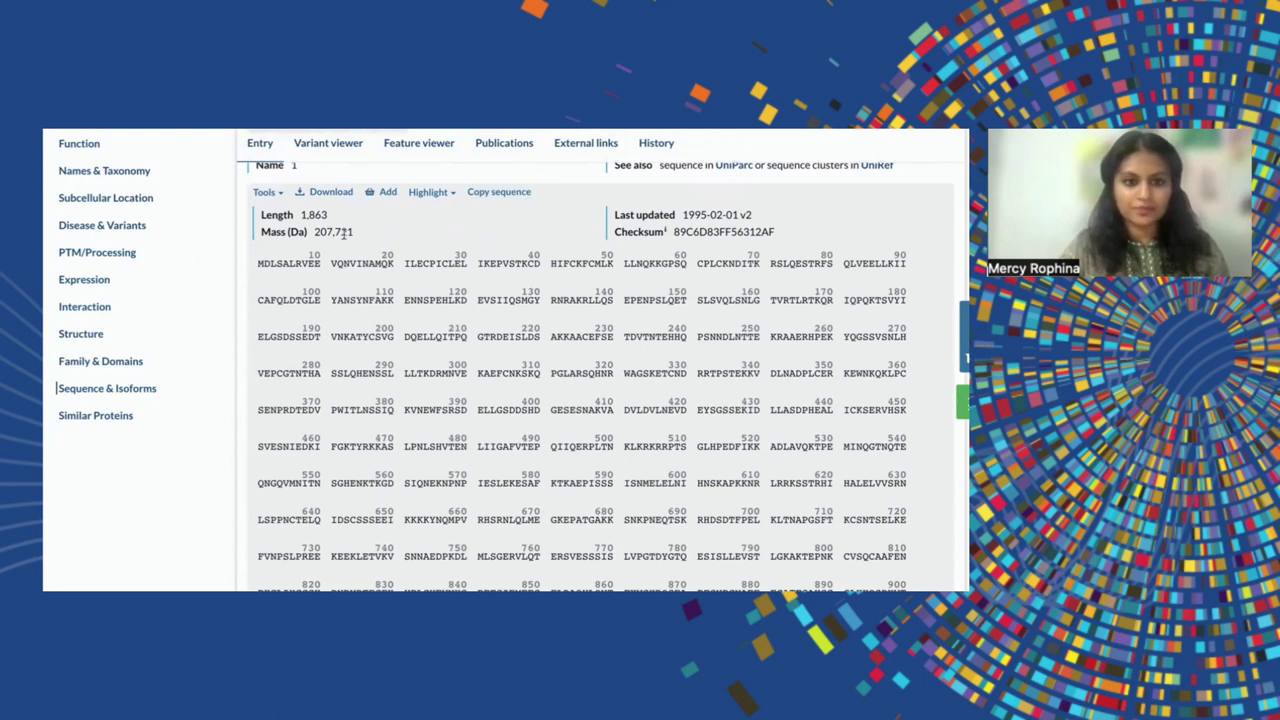
scroll(372, 340, down, 1)
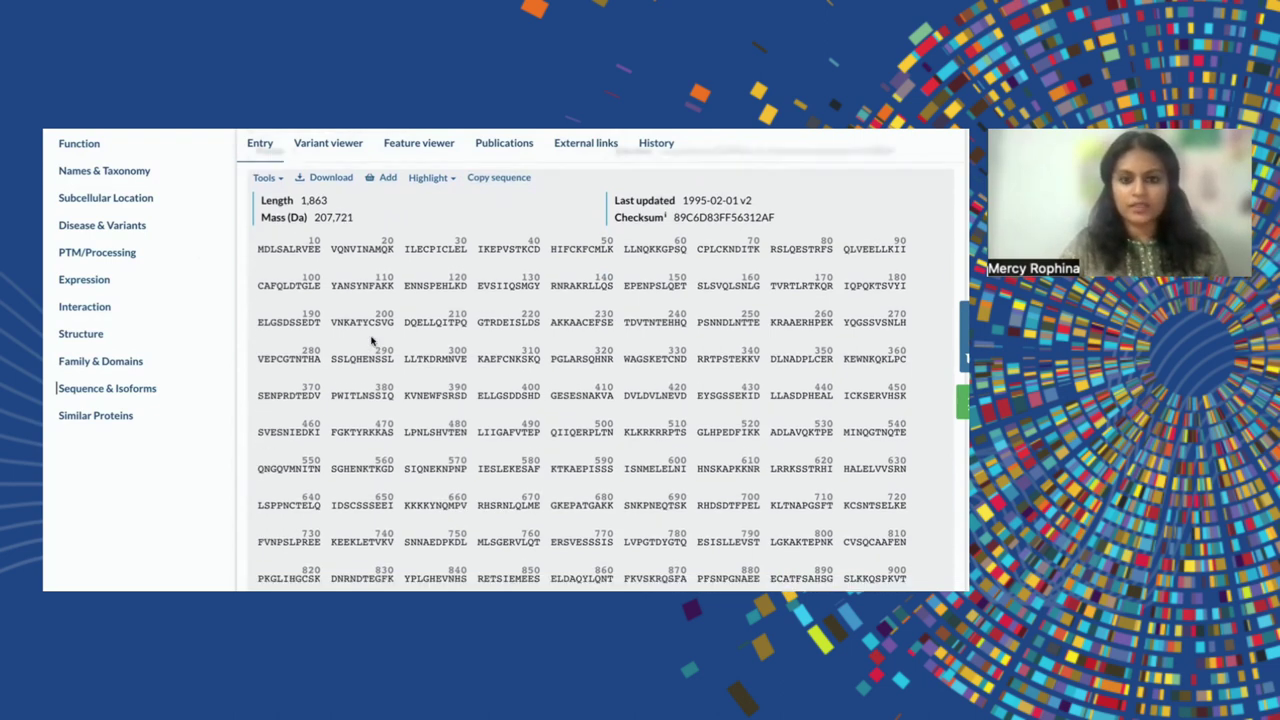
scroll(372, 340, down, 2)
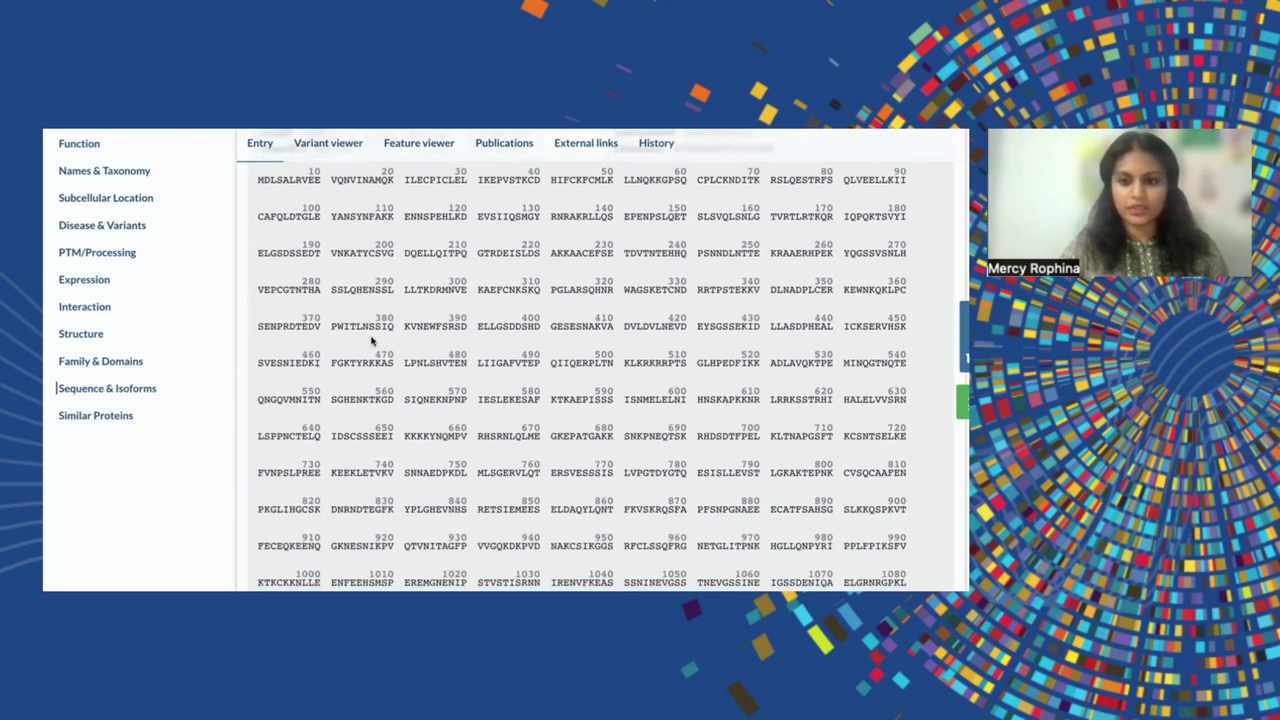
scroll(372, 341, down, 5)
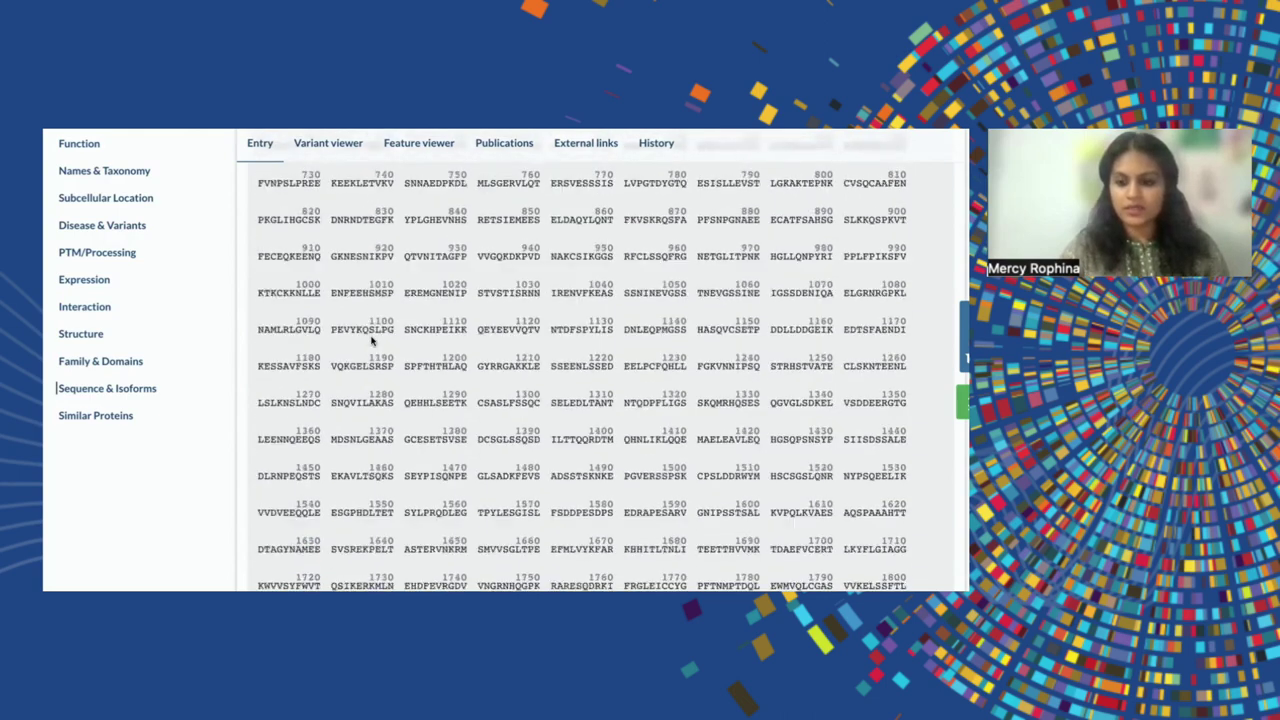
scroll(372, 341, down, 2)
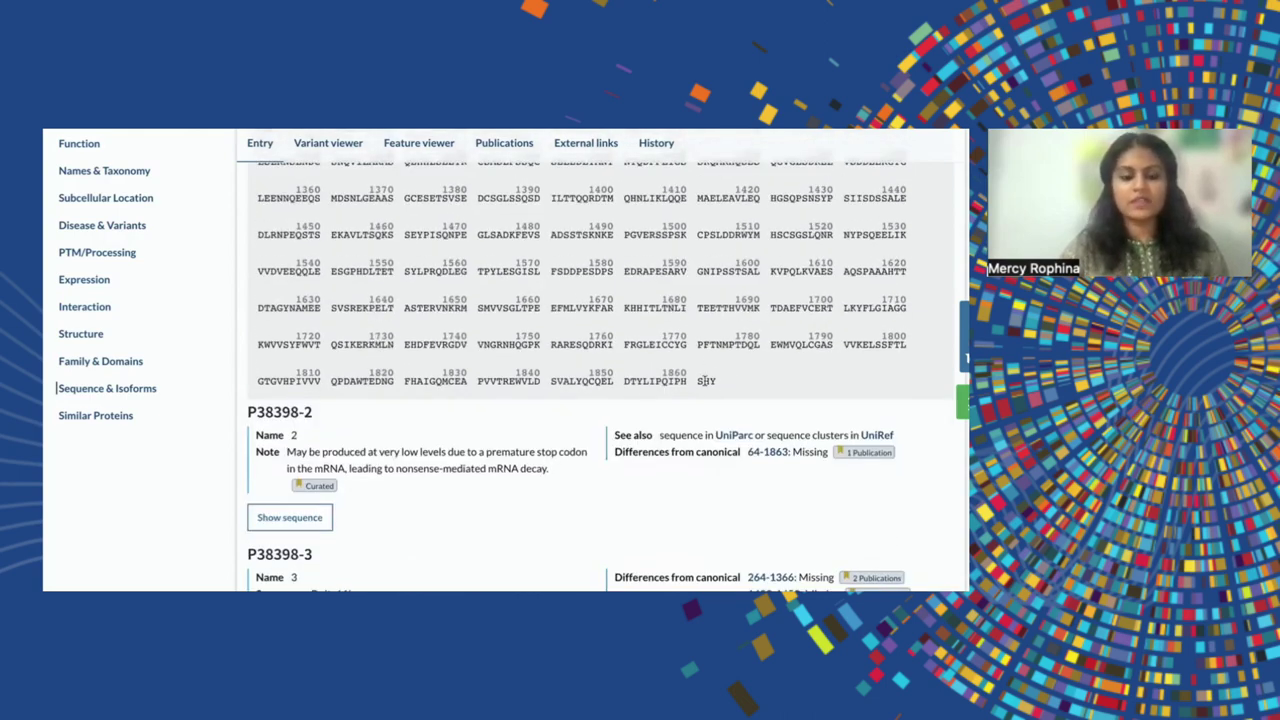
scroll(390, 281, up, 5)
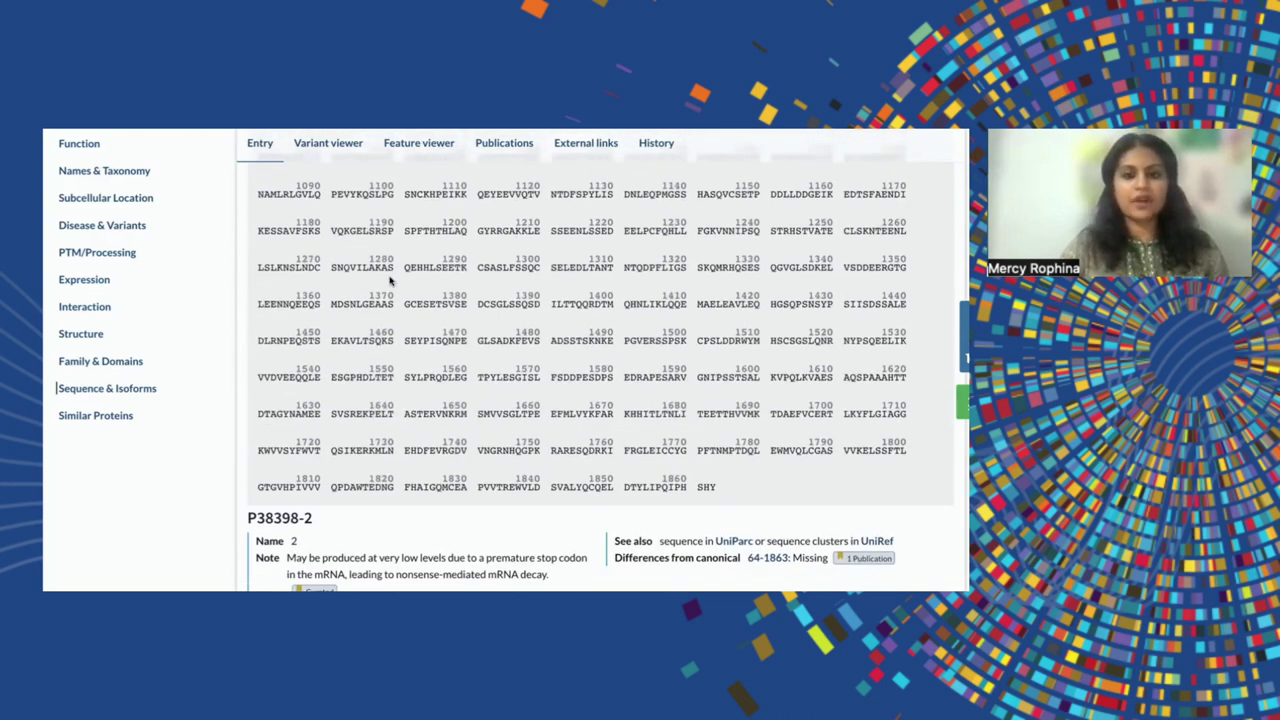
scroll(390, 281, up, 2)
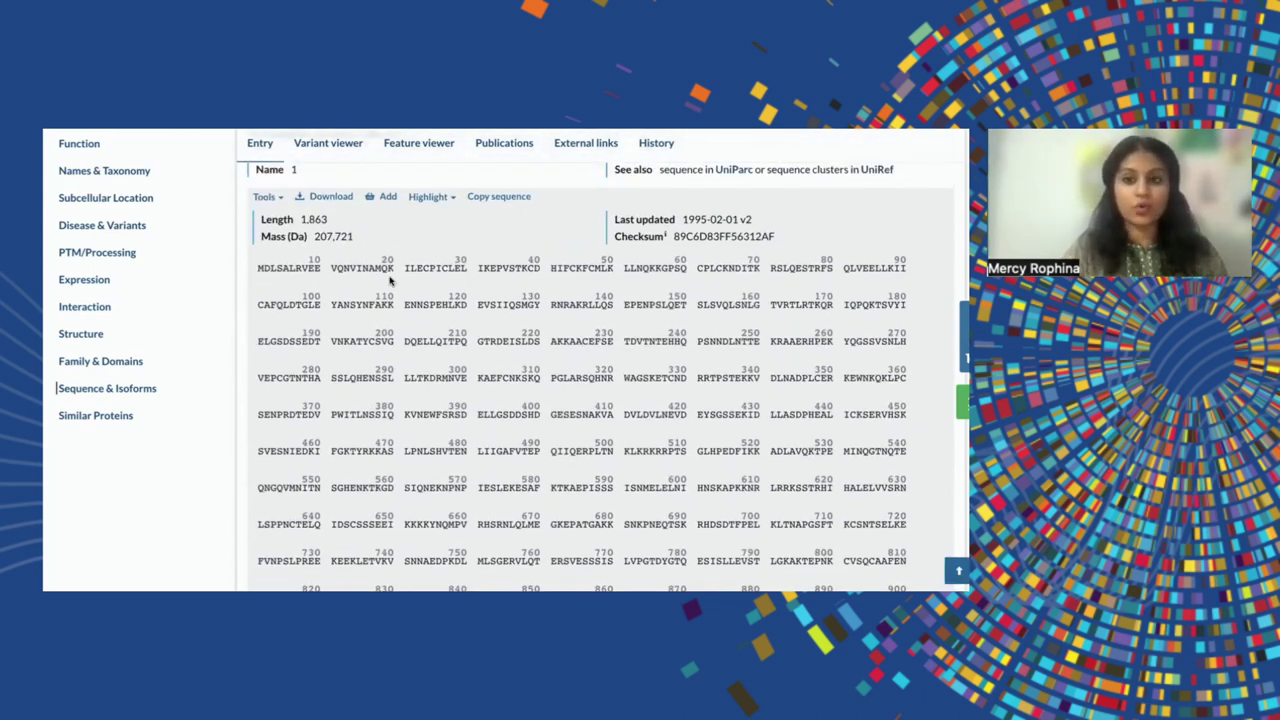
scroll(390, 281, up, 1)
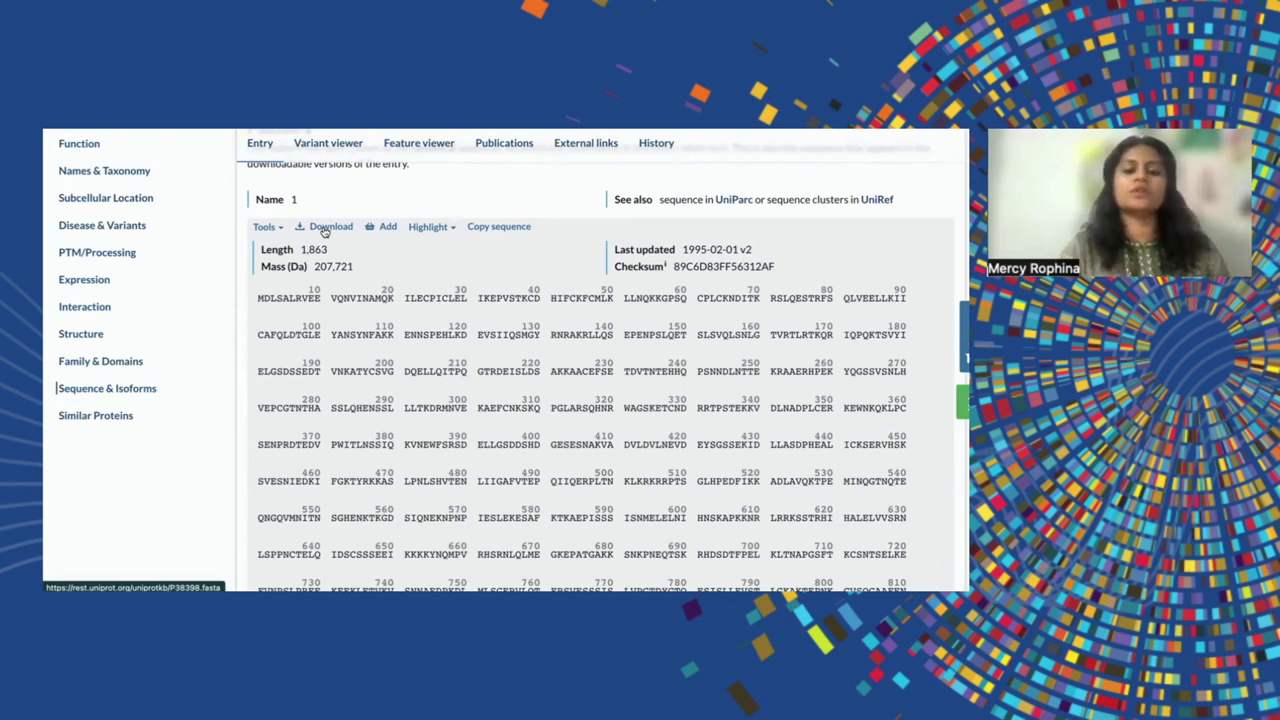
Step: Open the canonical P38398 sequence as FASTA, then go back to the entry
click(325, 230)
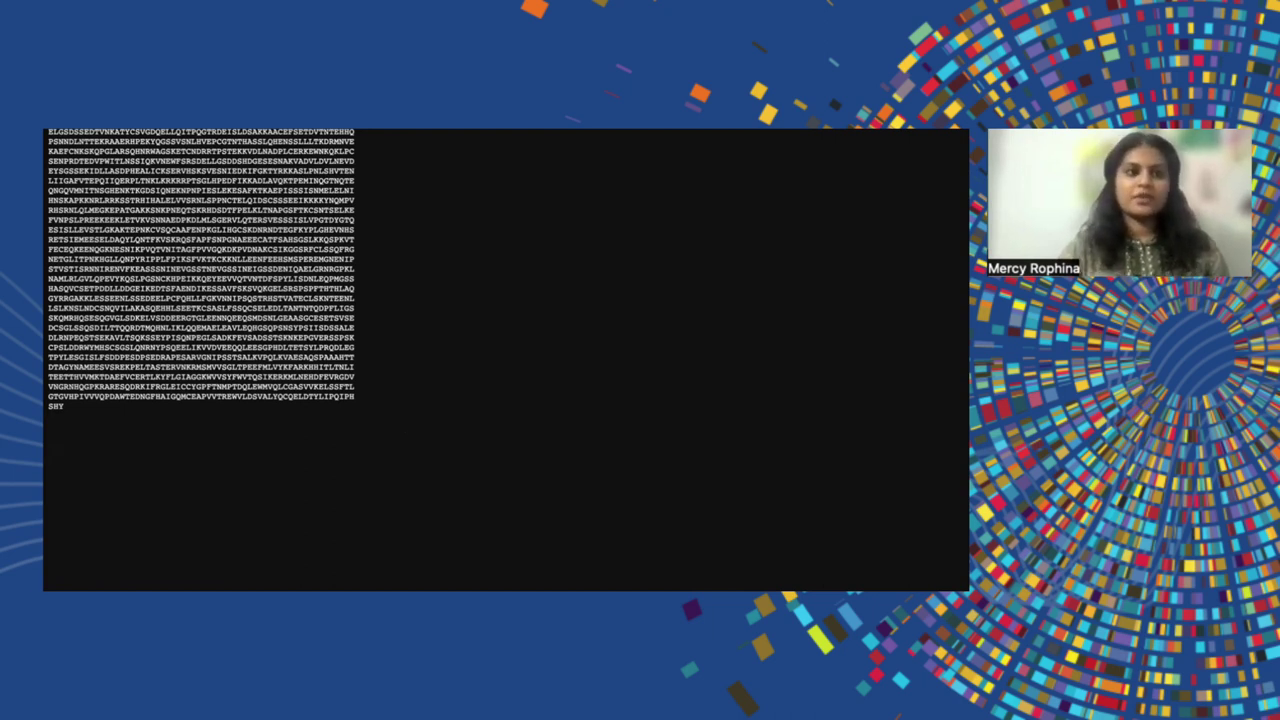
key(alt+Left)
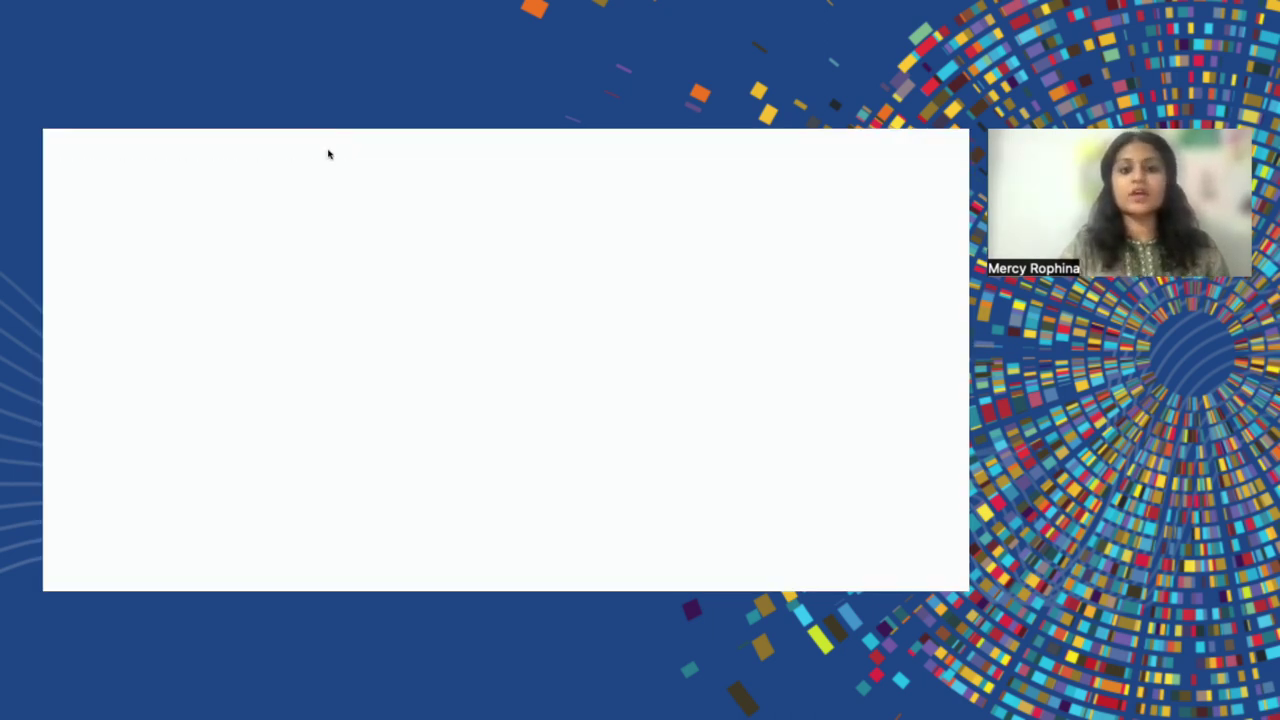